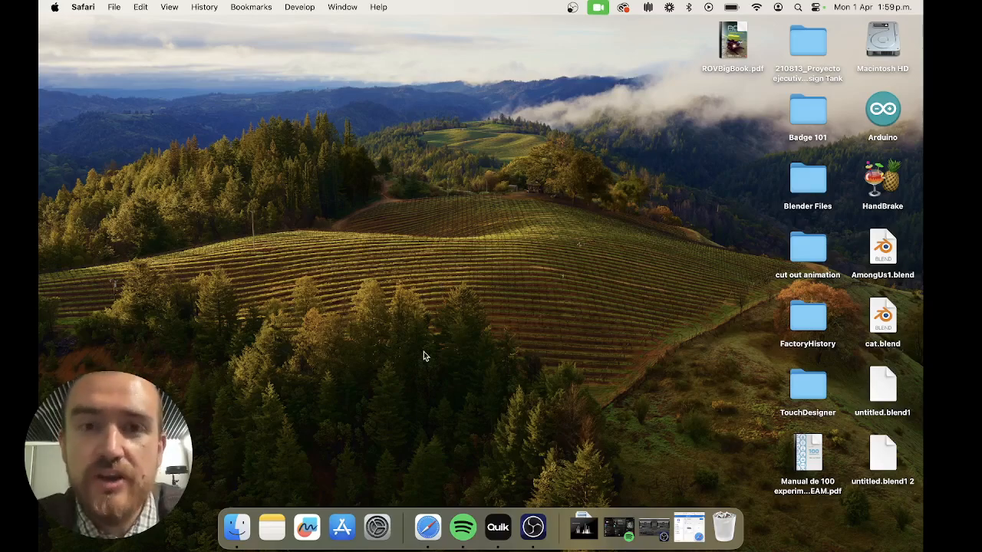
Step: In Safari, open the Spacegoose 1 design on Tinkercad, download it as an OBJ file, and return to the designs list
{"action": "left_click", "coordinate": [433, 535]}
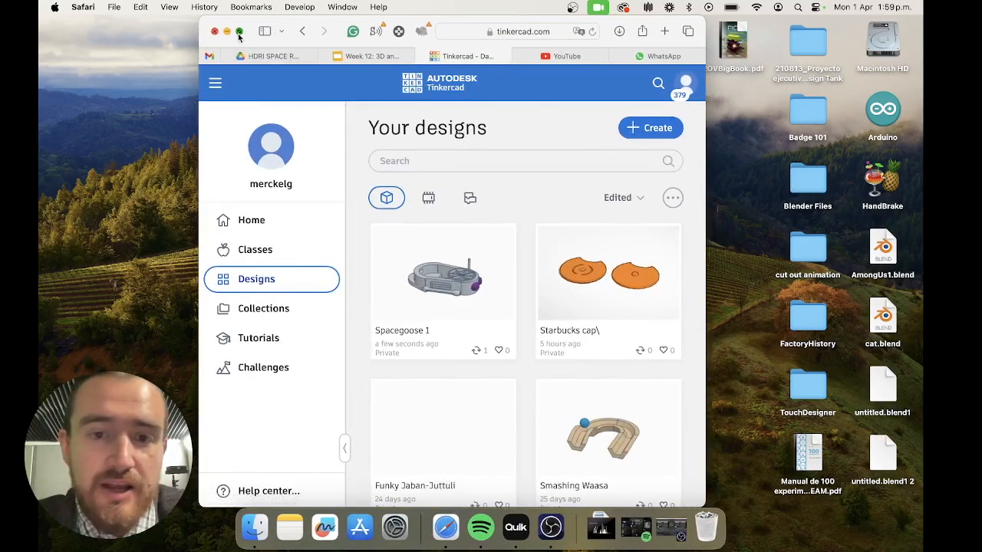
{"action": "left_click", "coordinate": [238, 31]}
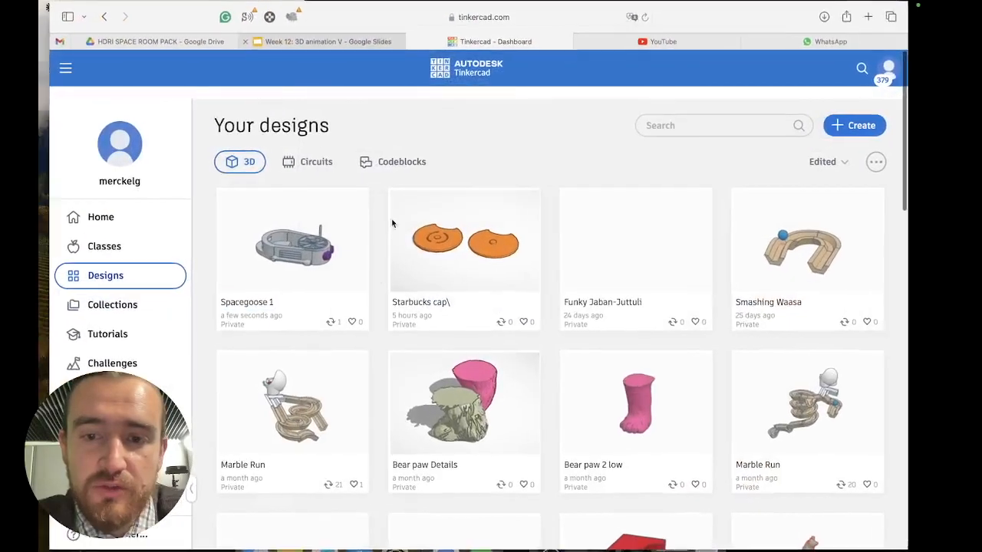
{"action": "left_click", "coordinate": [295, 233]}
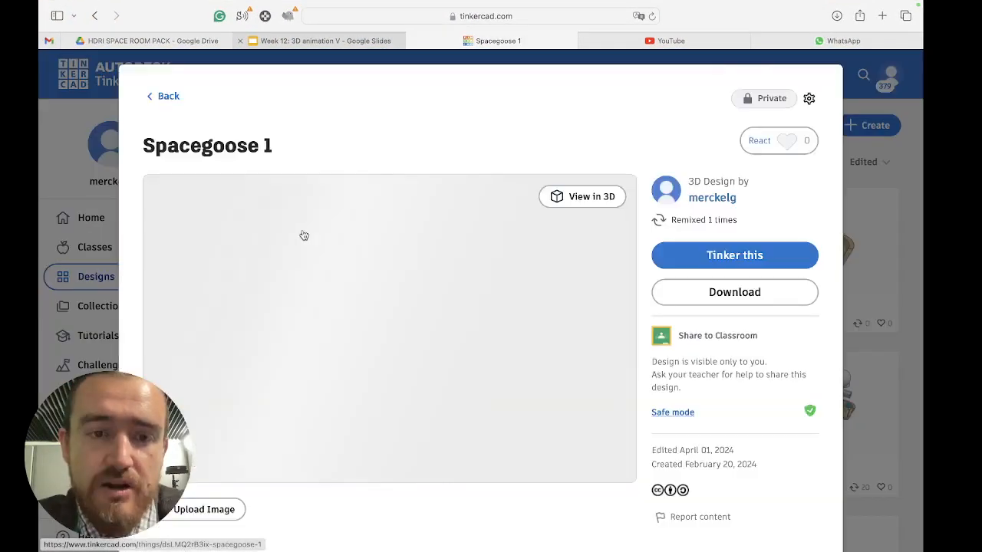
{"action": "left_click", "coordinate": [752, 295]}
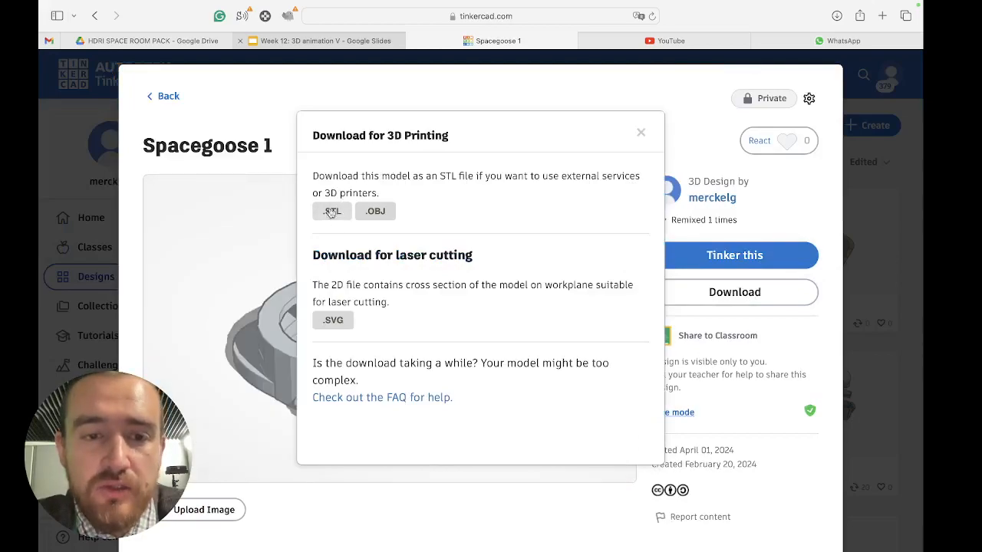
{"action": "left_click", "coordinate": [385, 213]}
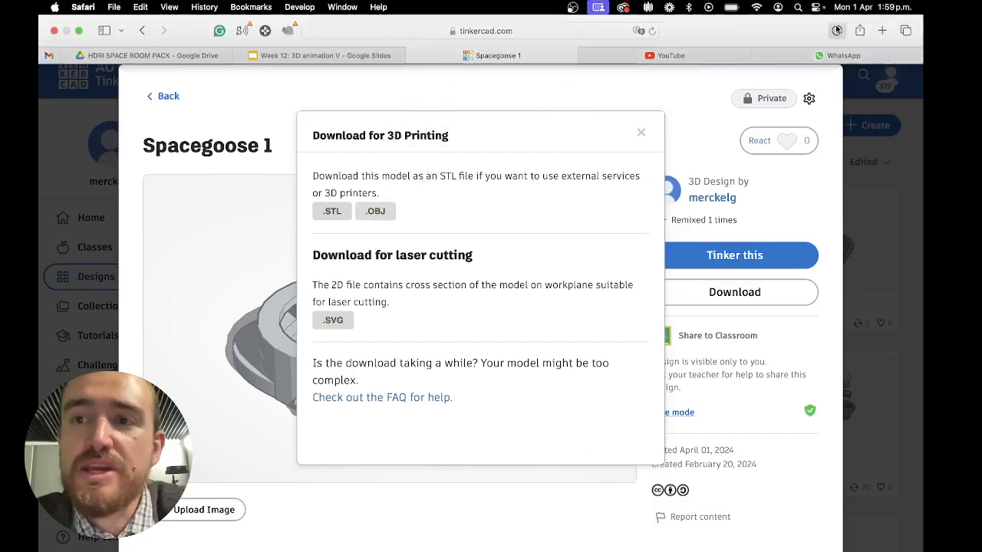
{"action": "left_click", "coordinate": [837, 30]}
{"action": "left_click", "coordinate": [766, 14]}
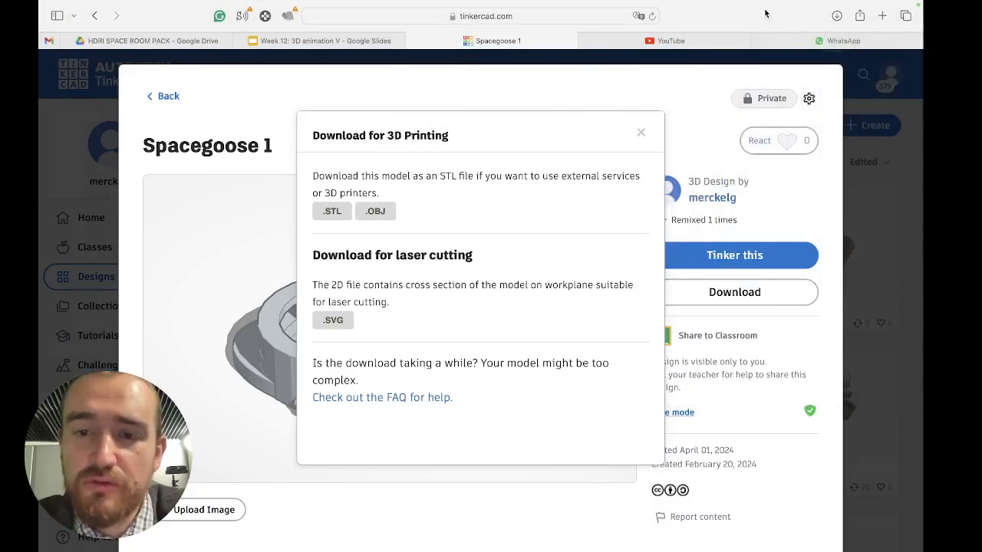
{"action": "left_click", "coordinate": [642, 133]}
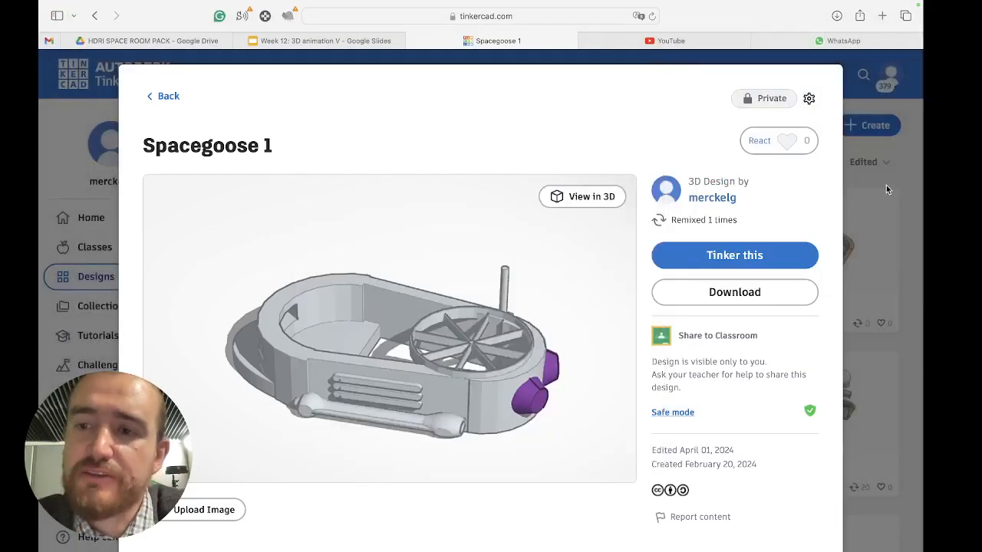
{"action": "left_click", "coordinate": [886, 185]}
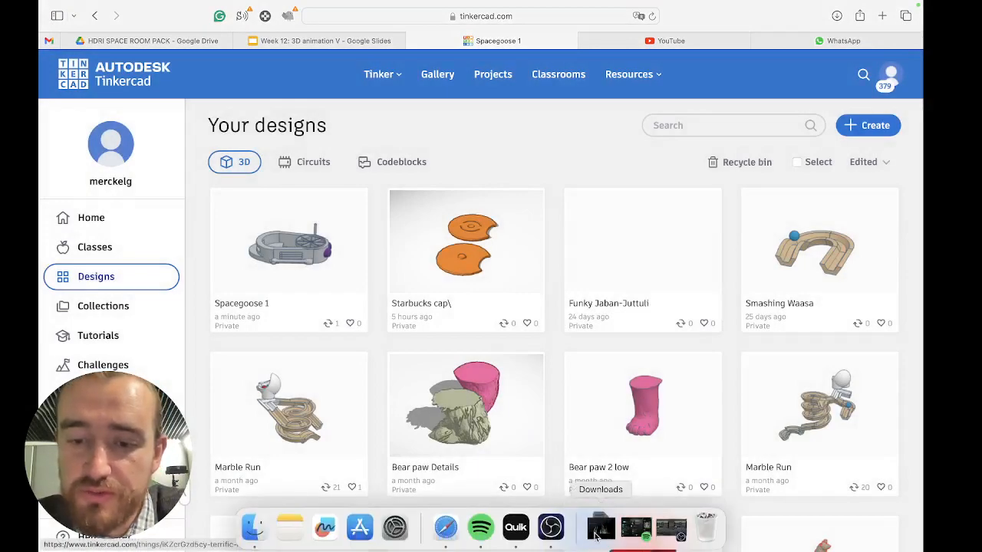
Step: Switch to Finder's Downloads folder and open the Spacegoose 1-3 folder to examine the downloaded files
{"action": "left_click", "coordinate": [636, 528]}
{"action": "left_click", "coordinate": [755, 445]}
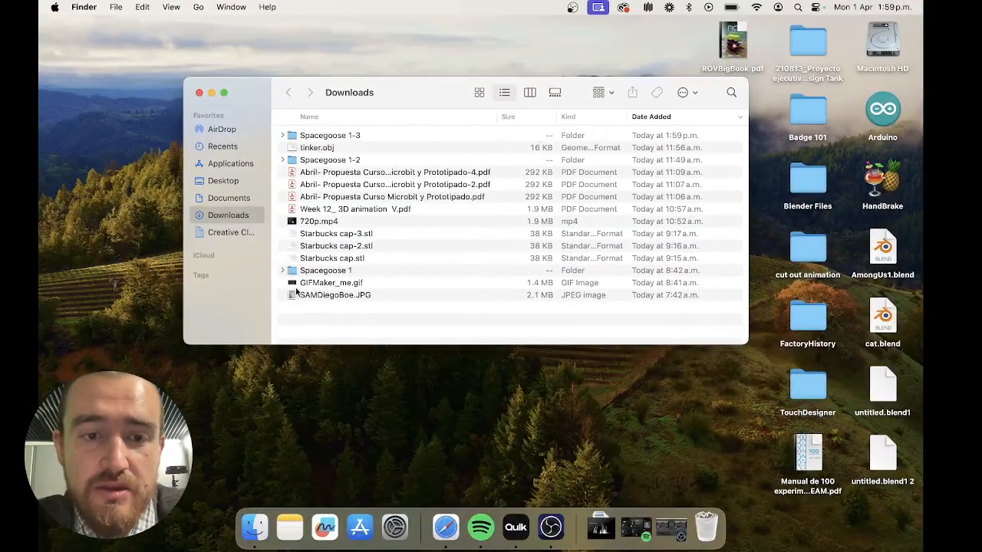
{"action": "double_click", "coordinate": [348, 135]}
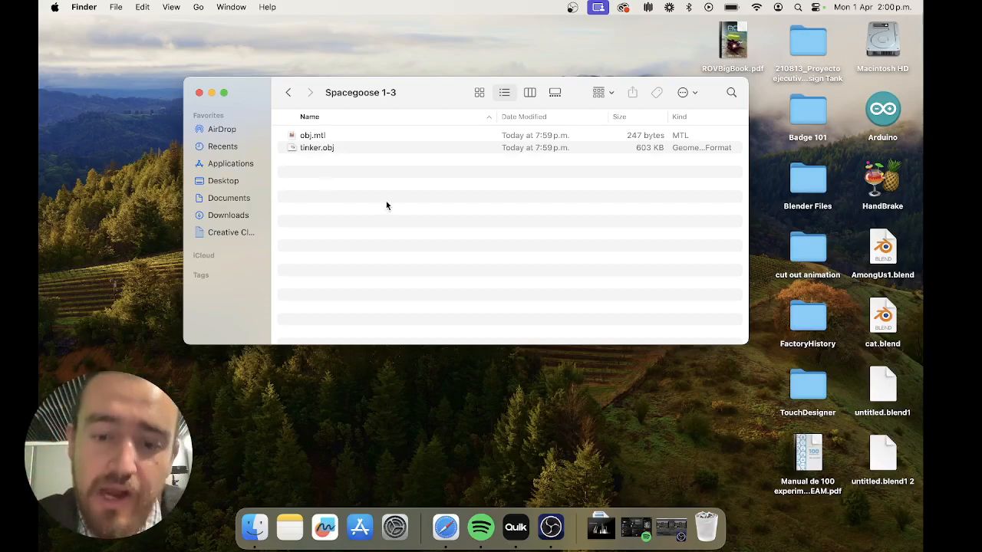
Step: Launch Blender through a Spotlight search for "blender" and dismiss the splash screen
{"action": "left_click", "coordinate": [798, 7]}
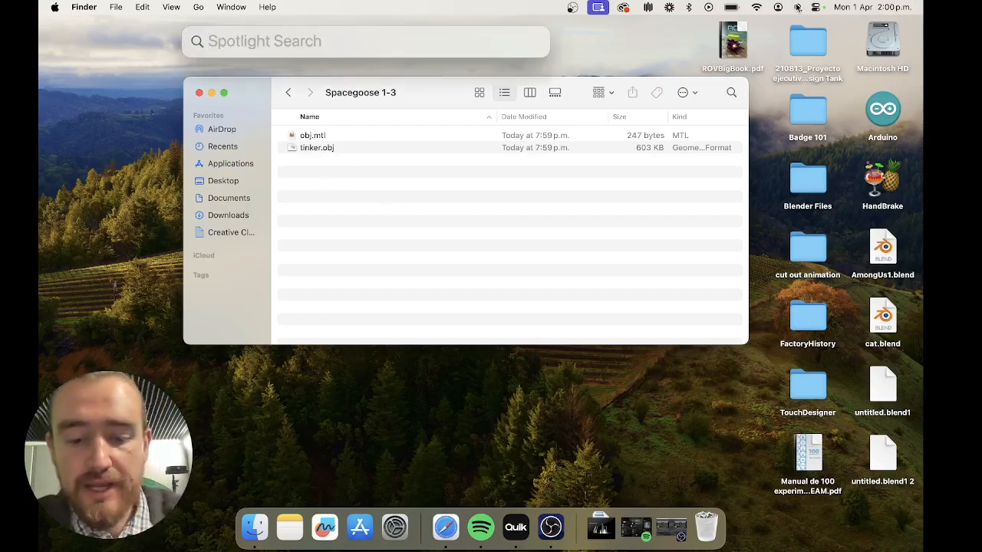
{"action": "type", "text": "blender"}
{"action": "key", "text": "Return"}
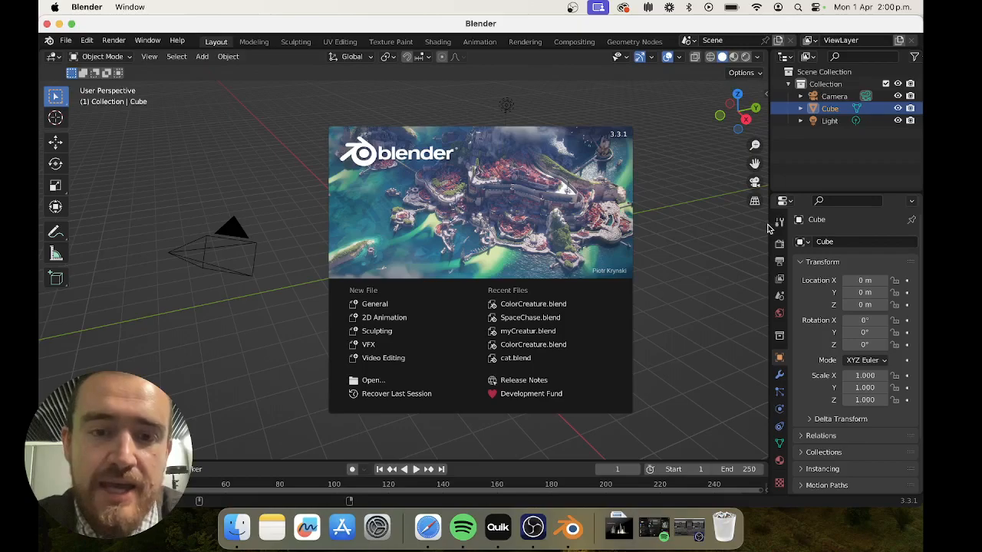
{"action": "left_click", "coordinate": [311, 218]}
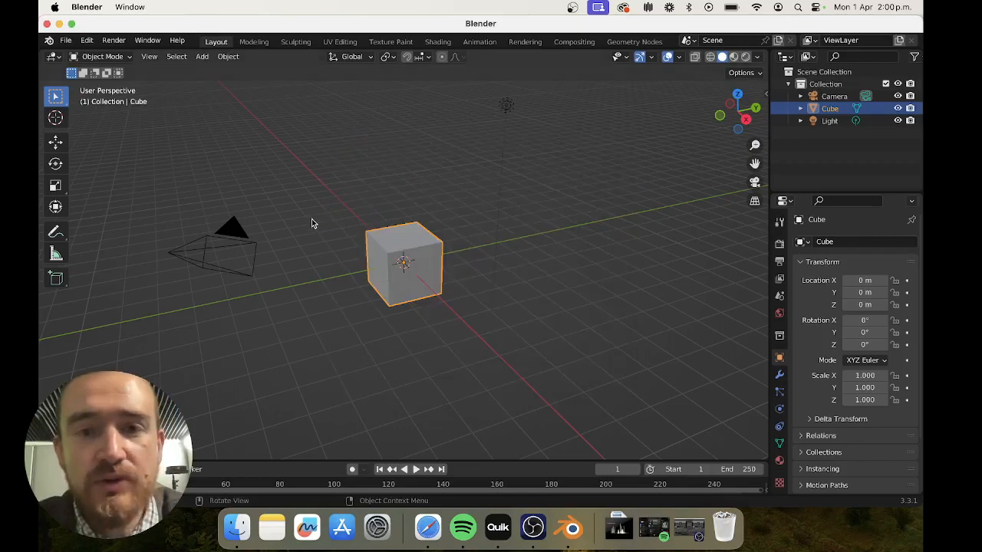
Step: Delete the default cube from the startup scene
{"action": "right_click", "coordinate": [411, 273]}
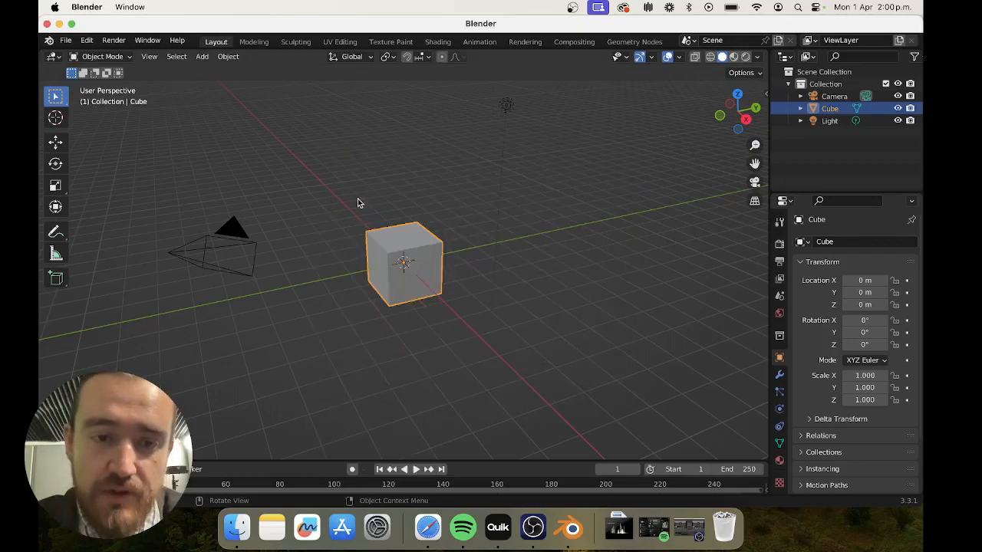
{"action": "left_click", "coordinate": [360, 202]}
{"action": "left_click", "coordinate": [409, 288]}
{"action": "key", "text": "x"}
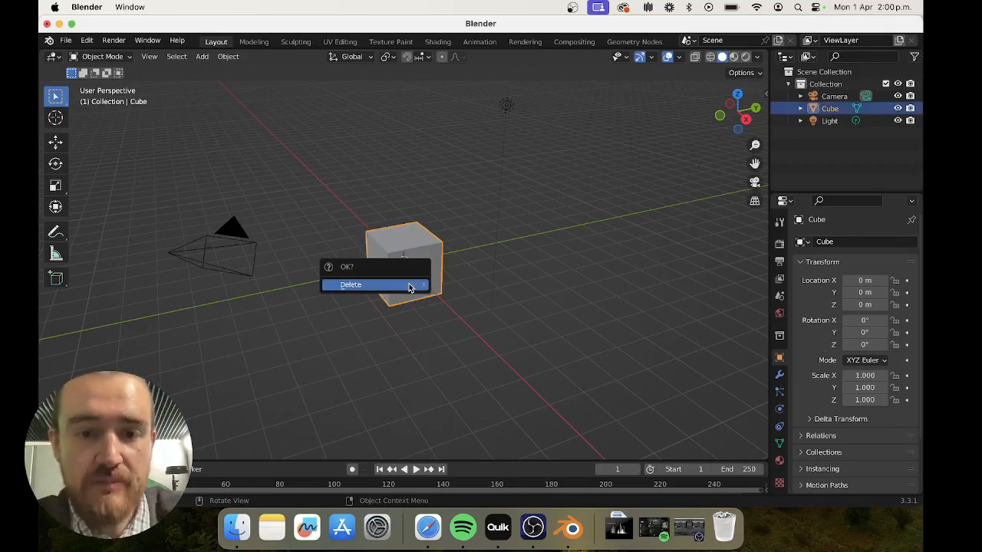
{"action": "left_click", "coordinate": [408, 286]}
Step: Open the recent file ColorCreature.blend without saving the changes to the untitled scene
{"action": "left_click", "coordinate": [66, 39]}
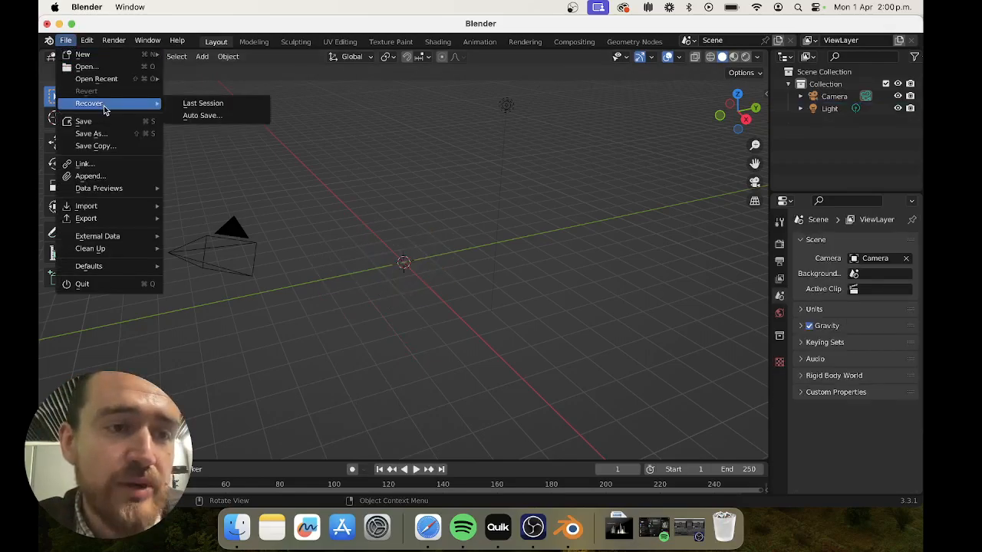
{"action": "mouse_move", "coordinate": [128, 80]}
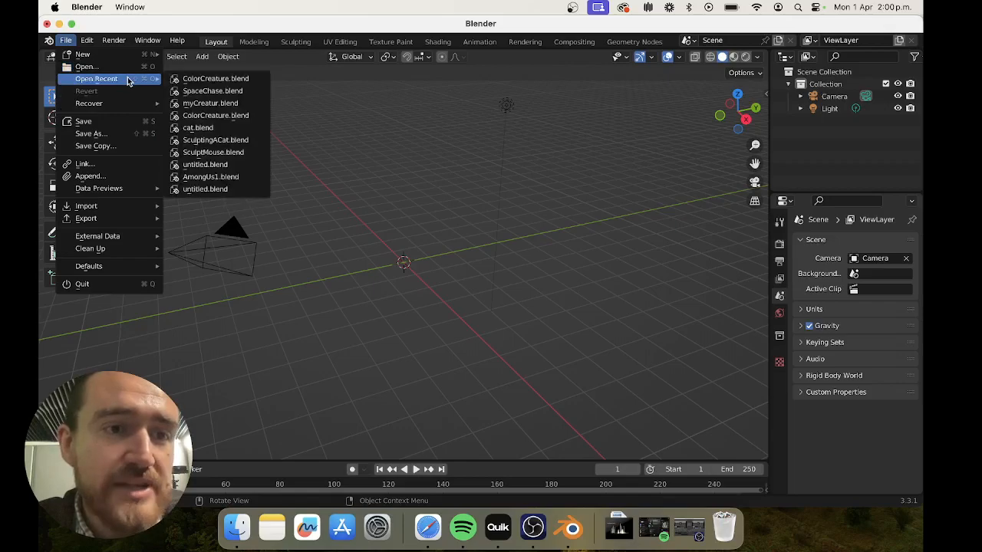
{"action": "left_click", "coordinate": [206, 79]}
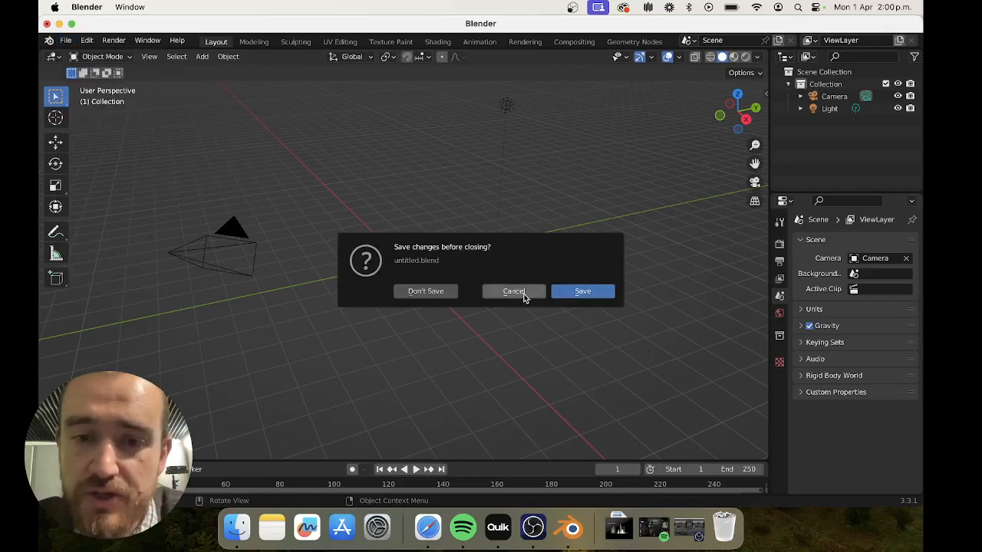
{"action": "left_click", "coordinate": [445, 293]}
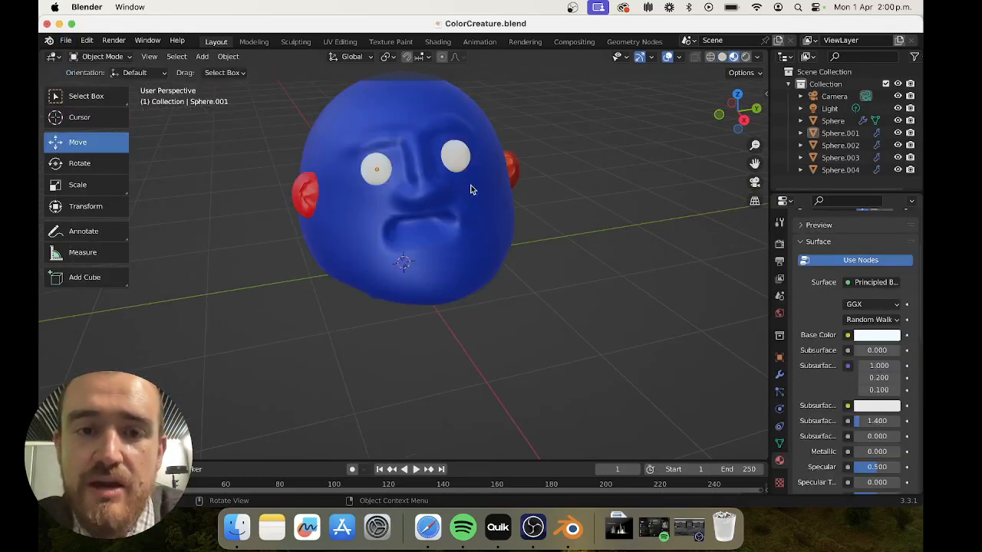
Step: Select the blue head and one of its white eyes separately, and try moving the eye along the Y axis
{"action": "left_click_drag", "start_coordinate": [258, 108], "coordinate": [582, 358]}
{"action": "left_click", "coordinate": [443, 198]}
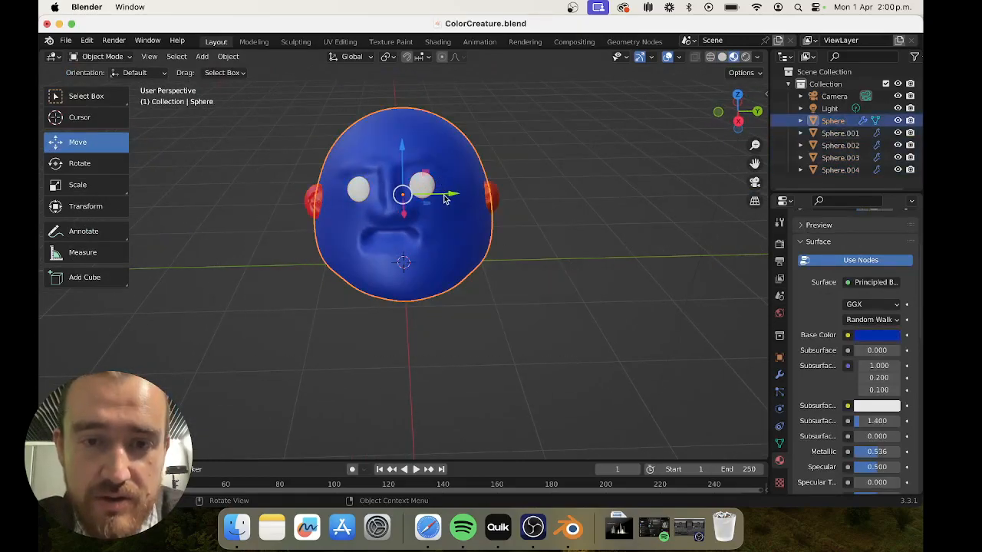
{"action": "left_click", "coordinate": [424, 189]}
{"action": "mouse_move", "coordinate": [472, 185]}
{"action": "left_mouse_down"}
{"action": "mouse_move", "coordinate": [520, 186]}
{"action": "mouse_move", "coordinate": [467, 186]}
{"action": "mouse_move", "coordinate": [478, 186]}
{"action": "left_mouse_up"}
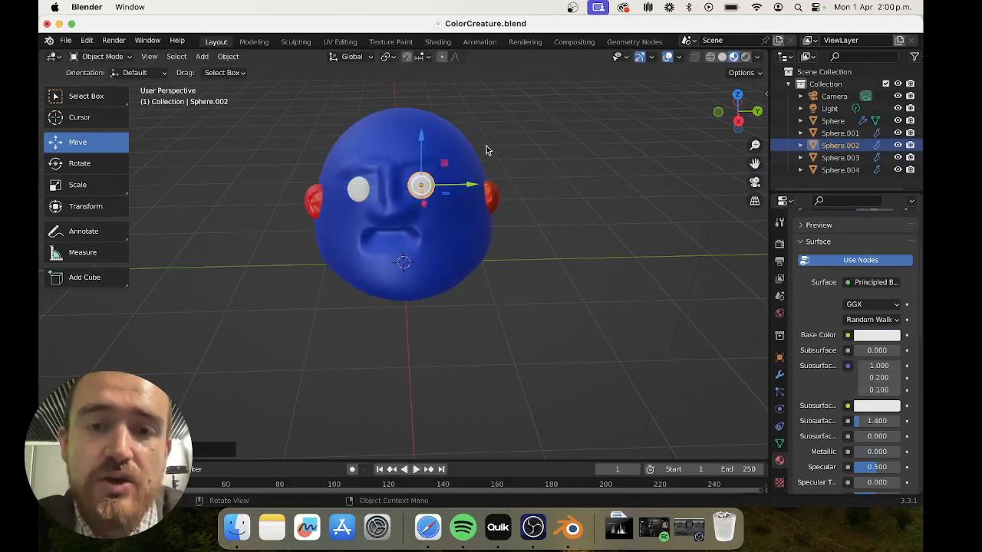
{"action": "left_click", "coordinate": [486, 146]}
Step: Select the head together with both eyes and both ears, and join them into a single object
{"action": "left_click_drag", "start_coordinate": [248, 92], "coordinate": [567, 372]}
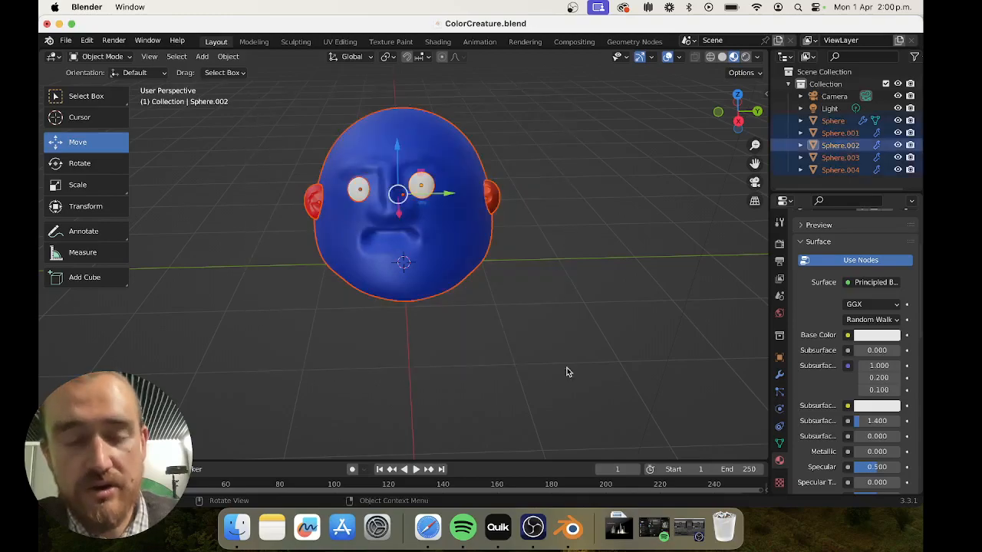
{"action": "scroll", "coordinate": [568, 372], "scroll_direction": "right", "scroll_amount": 5}
{"action": "scroll", "coordinate": [569, 372], "scroll_direction": "left", "scroll_amount": 2}
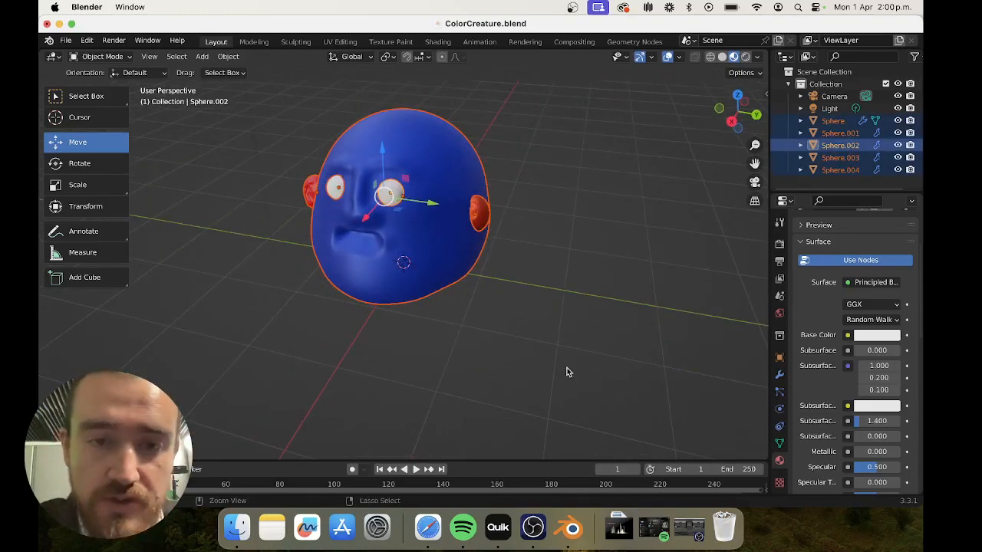
{"action": "key", "text": "ctrl+j"}
Step: Move the joined head slightly along the Y and Z axes, rotate it about the Z axis, and deselect it
{"action": "left_click_drag", "start_coordinate": [444, 203], "coordinate": [464, 190]}
{"action": "left_click_drag", "start_coordinate": [402, 145], "coordinate": [403, 142]}
{"action": "left_click", "coordinate": [67, 162]}
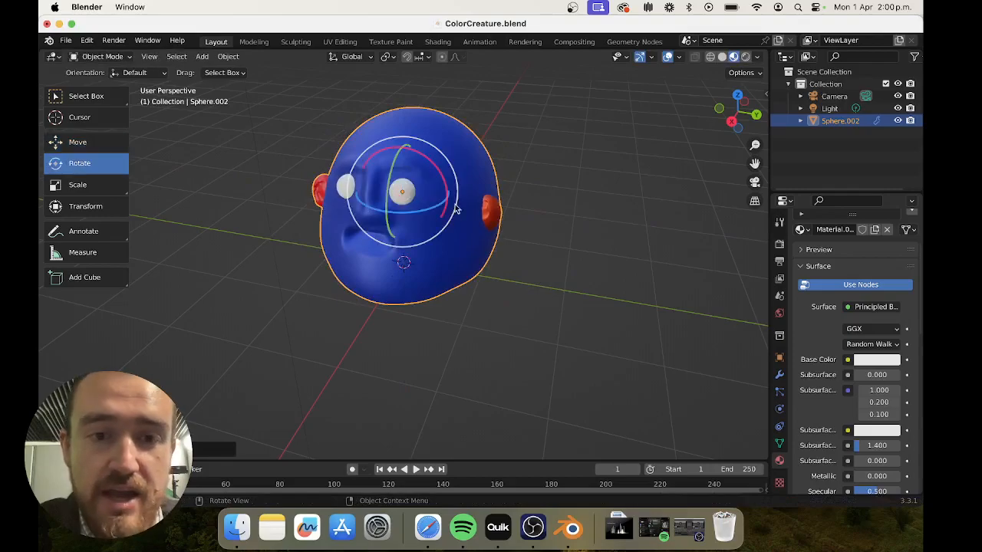
{"action": "left_click_drag", "start_coordinate": [430, 211], "coordinate": [525, 228]}
{"action": "left_click", "coordinate": [560, 192]}
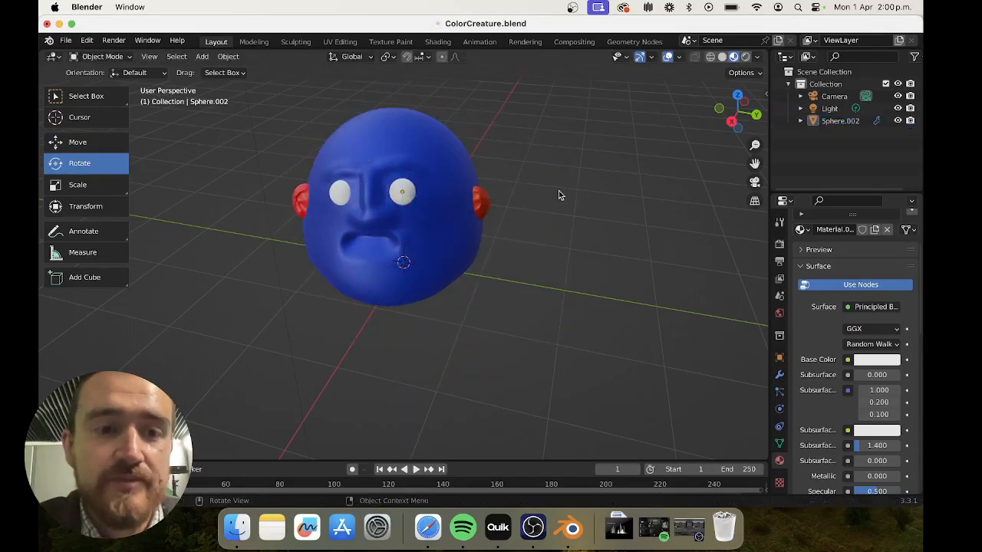
Step: Export the scene in Wavefront (.obj) format as ColorCreature.obj into the Blender Files folder, overwriting the existing file
{"action": "left_click", "coordinate": [64, 40]}
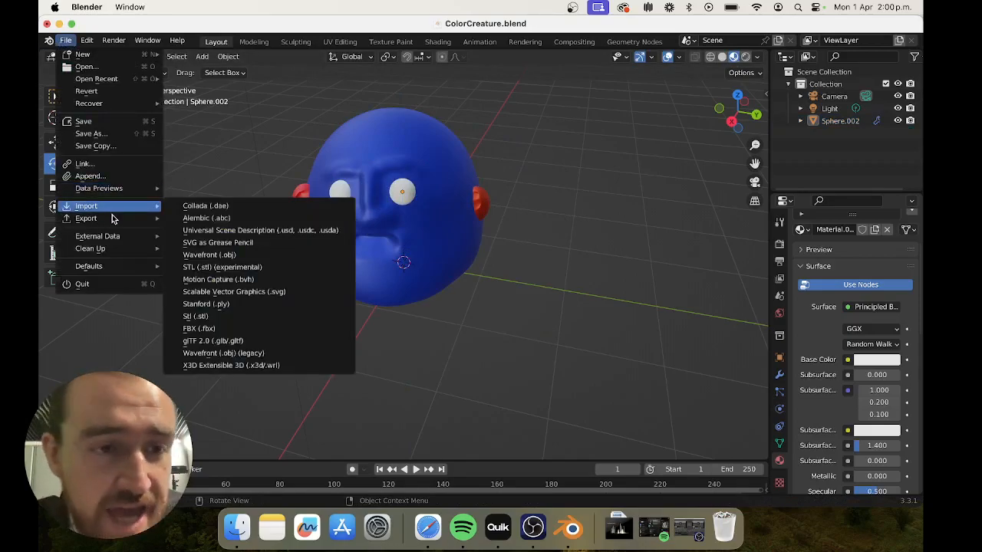
{"action": "mouse_move", "coordinate": [121, 219]}
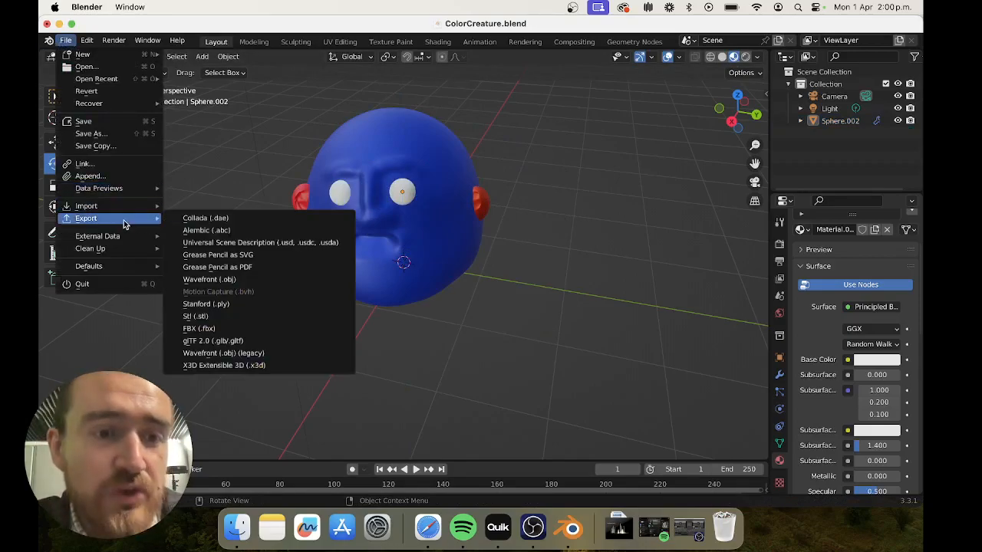
{"action": "left_click", "coordinate": [253, 279]}
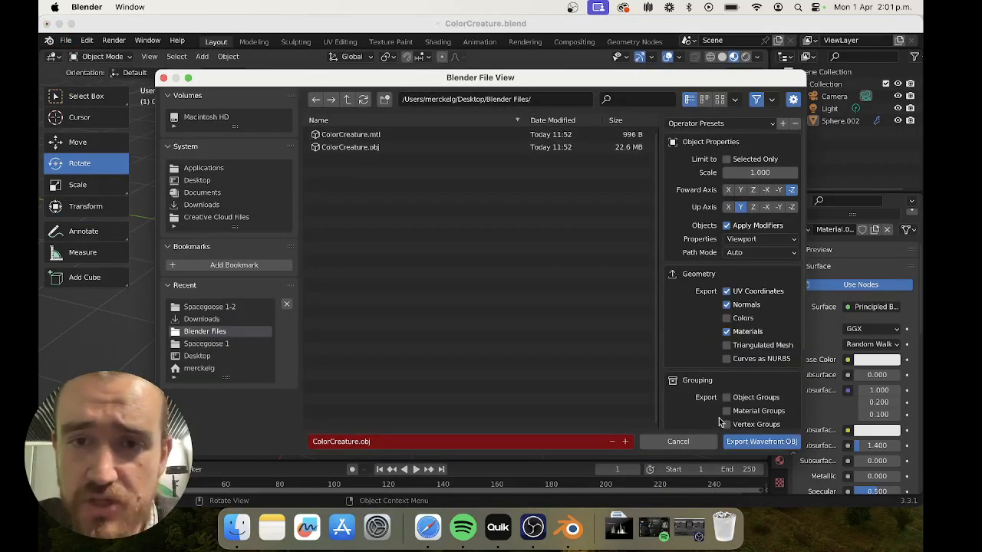
{"action": "left_click", "coordinate": [747, 446]}
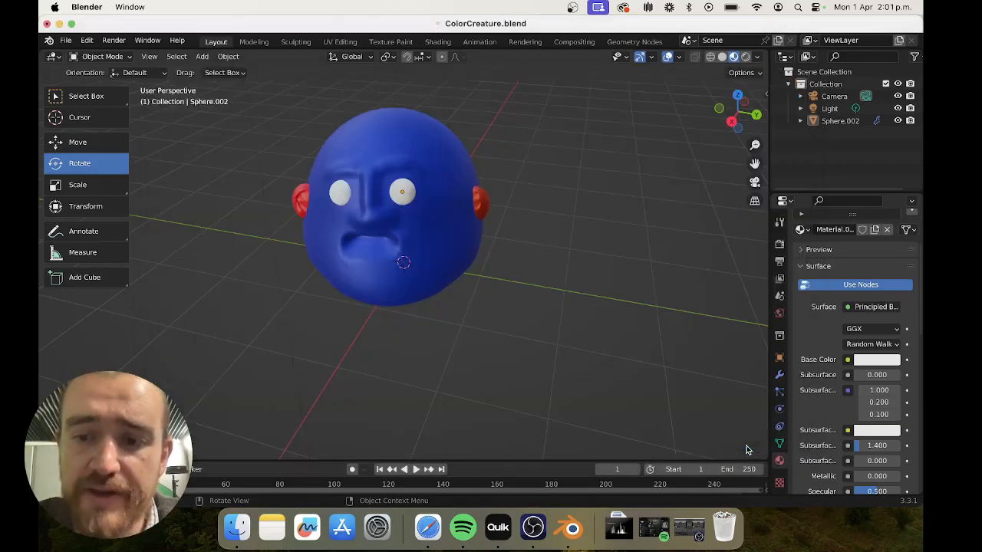
Step: Create a new General file without saving the changes to ColorCreature.blend
{"action": "left_click", "coordinate": [66, 41]}
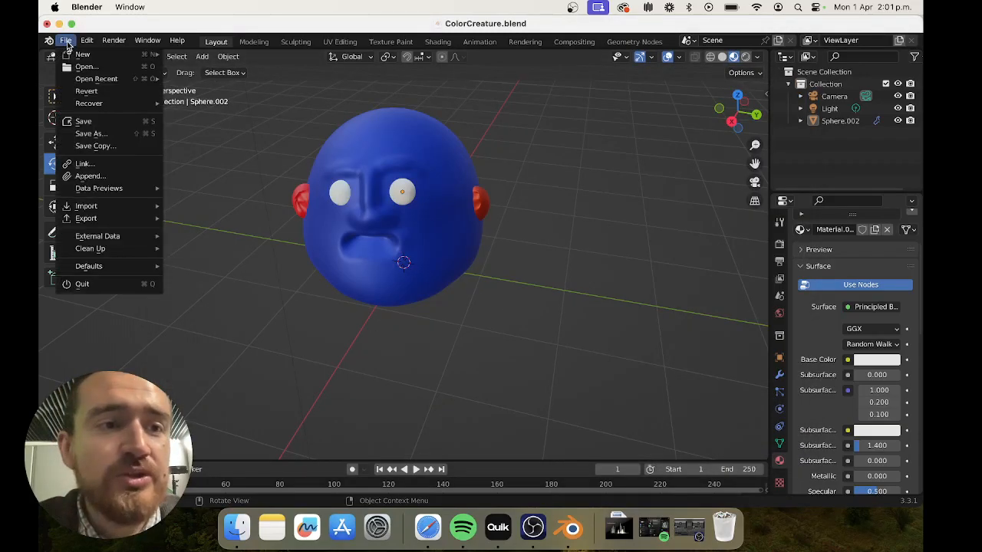
{"action": "mouse_move", "coordinate": [82, 53]}
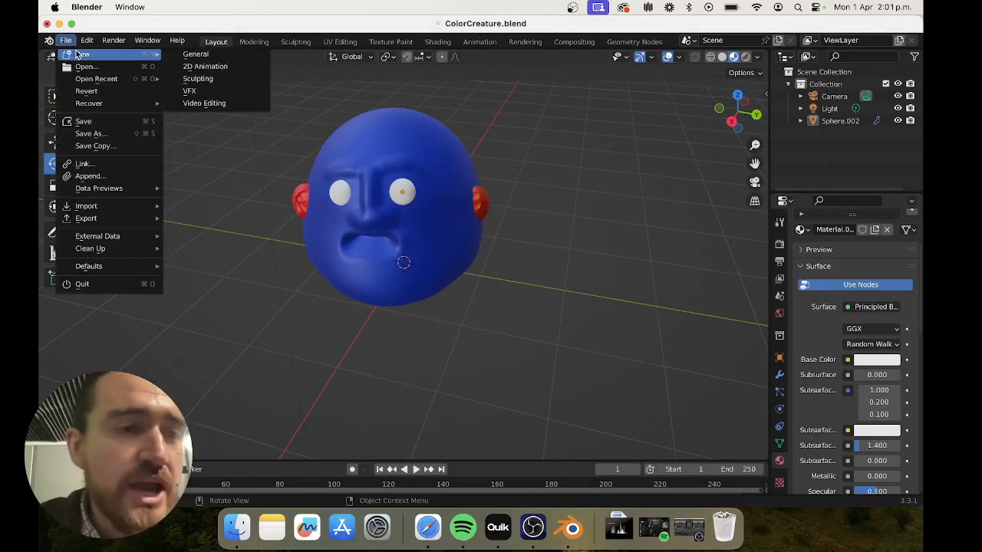
{"action": "left_click", "coordinate": [215, 56]}
{"action": "left_click", "coordinate": [426, 292]}
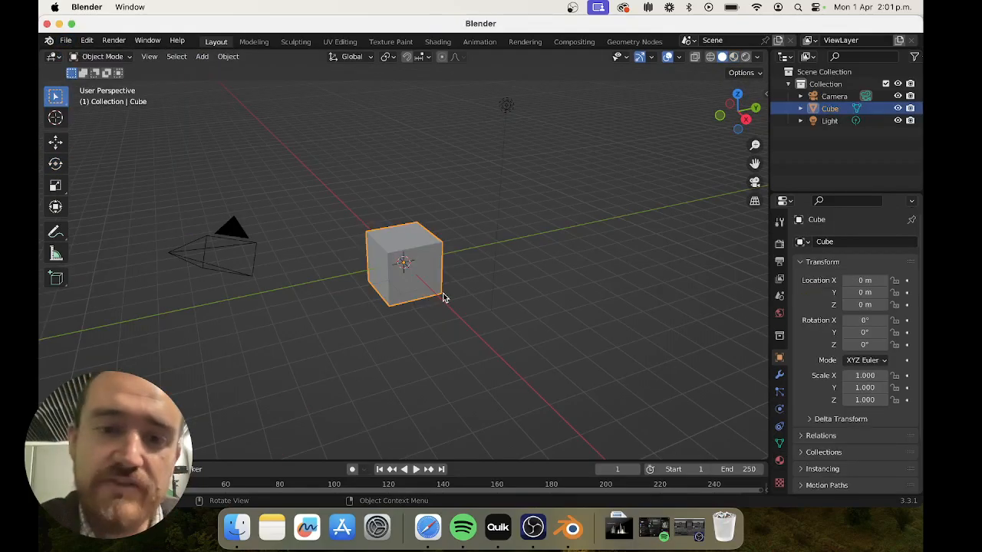
Step: Delete the default cube from the new General scene
{"action": "left_click", "coordinate": [499, 221]}
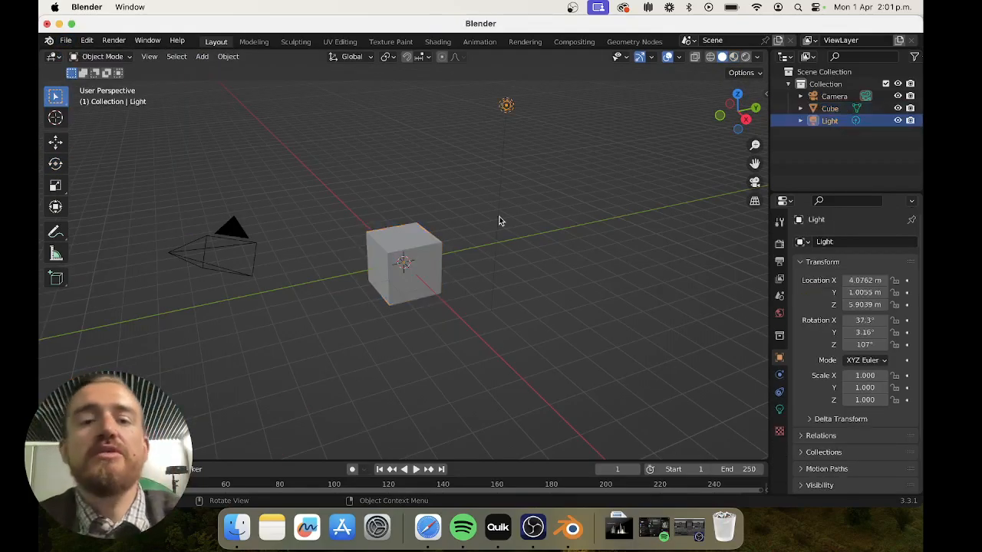
{"action": "left_click", "coordinate": [433, 264]}
{"action": "key", "text": "x"}
{"action": "left_click", "coordinate": [434, 264]}
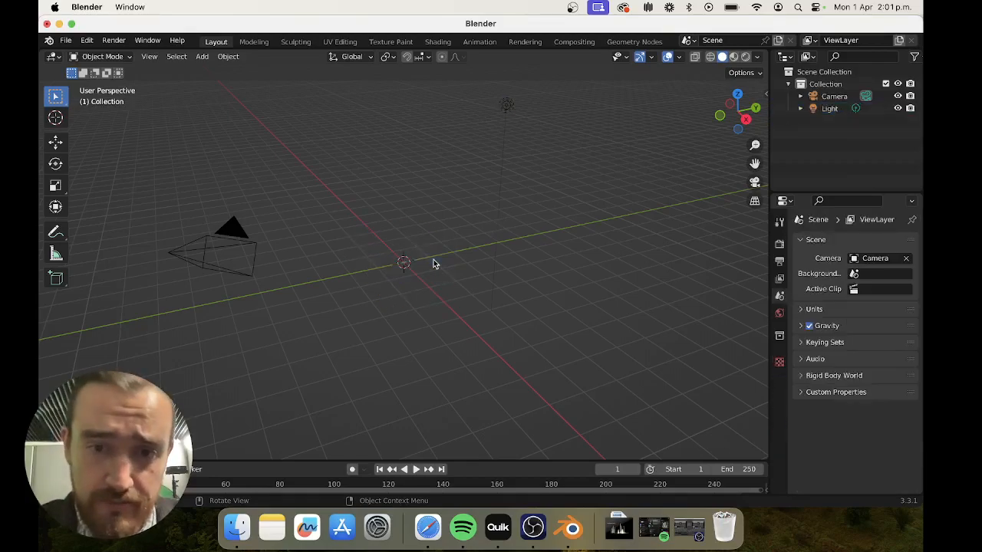
Step: Import the Wavefront files obj.mtl and tinker.obj from the Spacegoose 1-3 folder in Downloads
{"action": "left_click", "coordinate": [68, 41]}
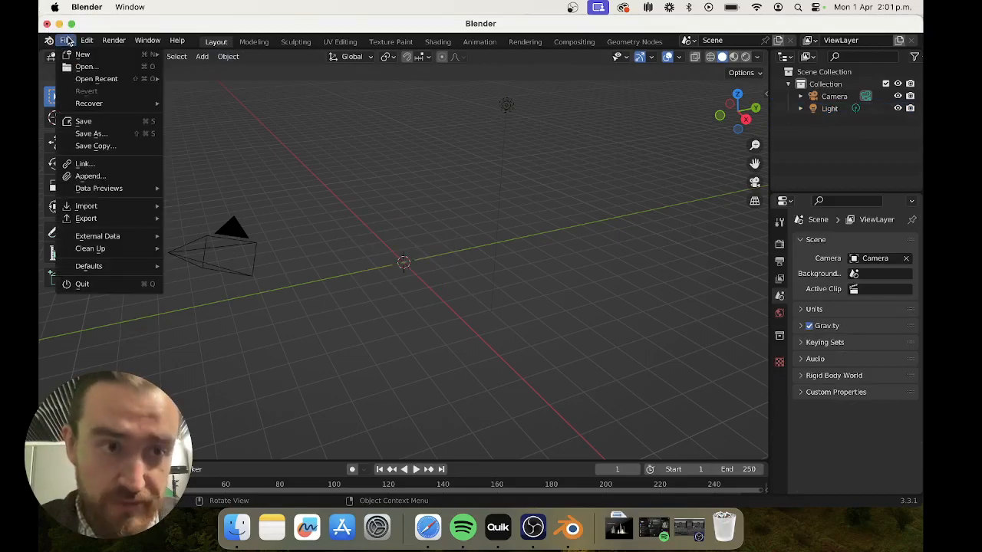
{"action": "mouse_move", "coordinate": [100, 207]}
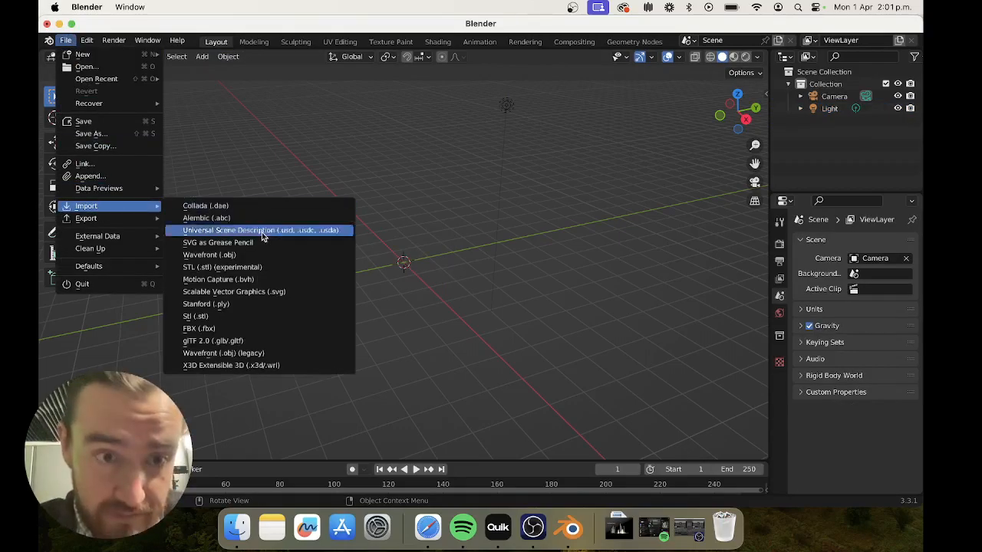
{"action": "left_click", "coordinate": [309, 255]}
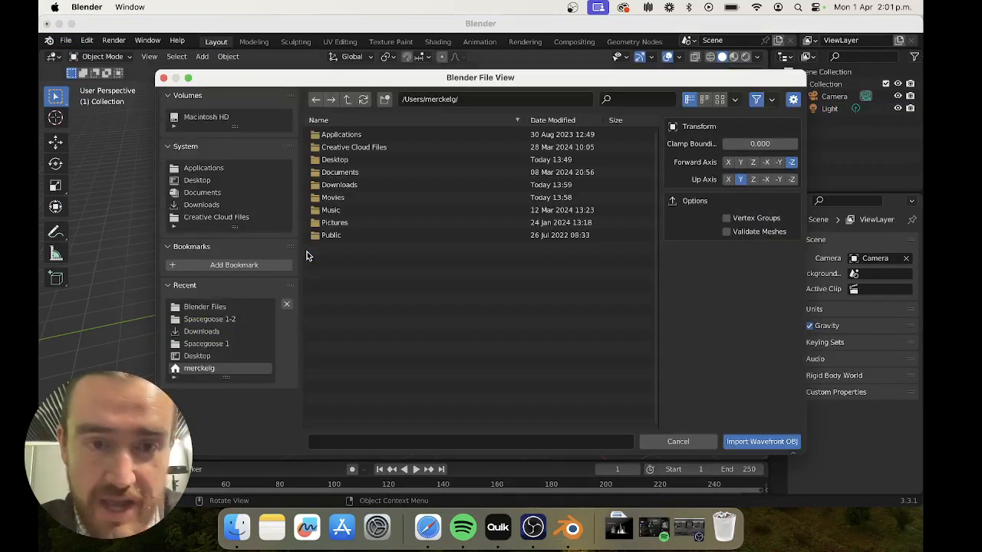
{"action": "left_click", "coordinate": [202, 204]}
{"action": "double_click", "coordinate": [373, 160]}
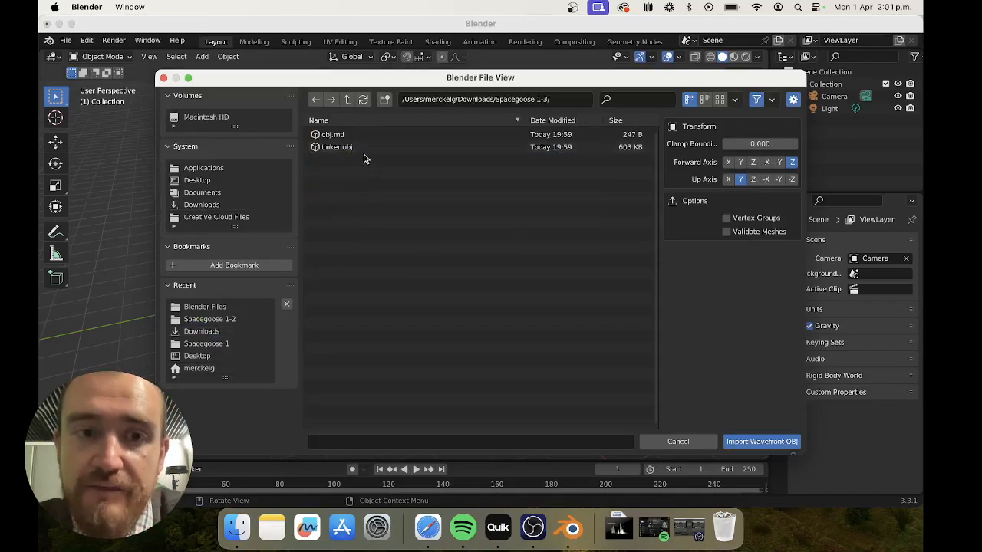
{"action": "left_click", "coordinate": [202, 207]}
{"action": "double_click", "coordinate": [383, 158]}
{"action": "left_click_drag", "start_coordinate": [355, 176], "coordinate": [334, 132]}
{"action": "left_click", "coordinate": [761, 441]}
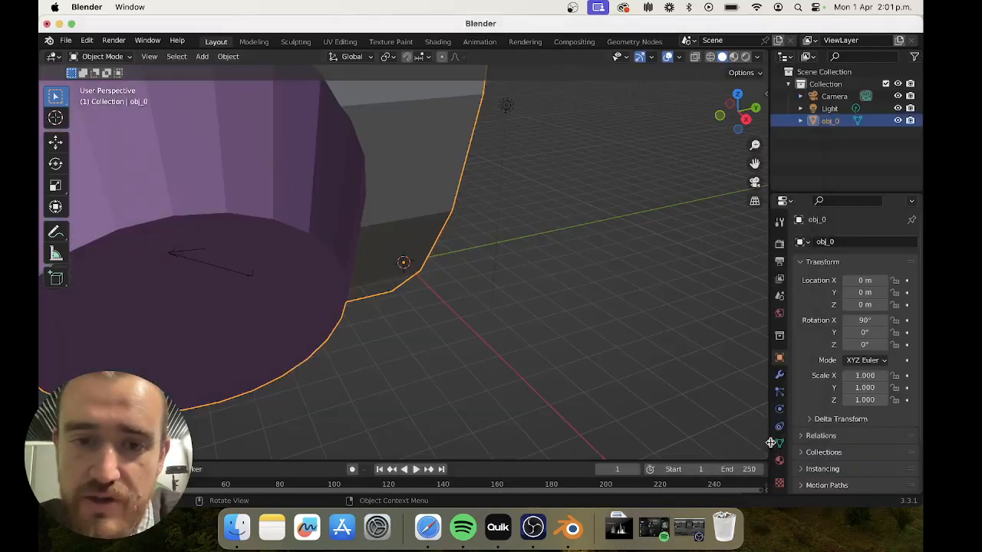
Step: Set the imported Spacegoose object's X rotation to 0° so it lies flat on the grid
{"action": "scroll", "coordinate": [400, 230], "scroll_direction": "down", "scroll_amount": 5}
{"action": "scroll", "coordinate": [400, 229], "scroll_direction": "up", "scroll_amount": 5}
{"action": "scroll", "coordinate": [400, 230], "scroll_direction": "down", "scroll_amount": 8}
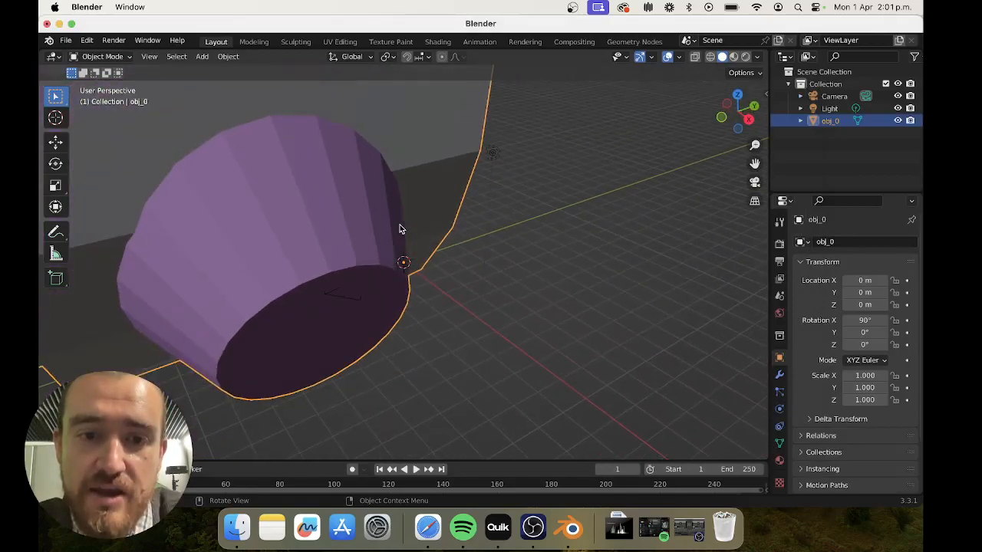
{"action": "scroll", "coordinate": [400, 229], "scroll_direction": "down", "scroll_amount": 4}
{"action": "scroll", "coordinate": [407, 270], "scroll_direction": "down", "scroll_amount": 4}
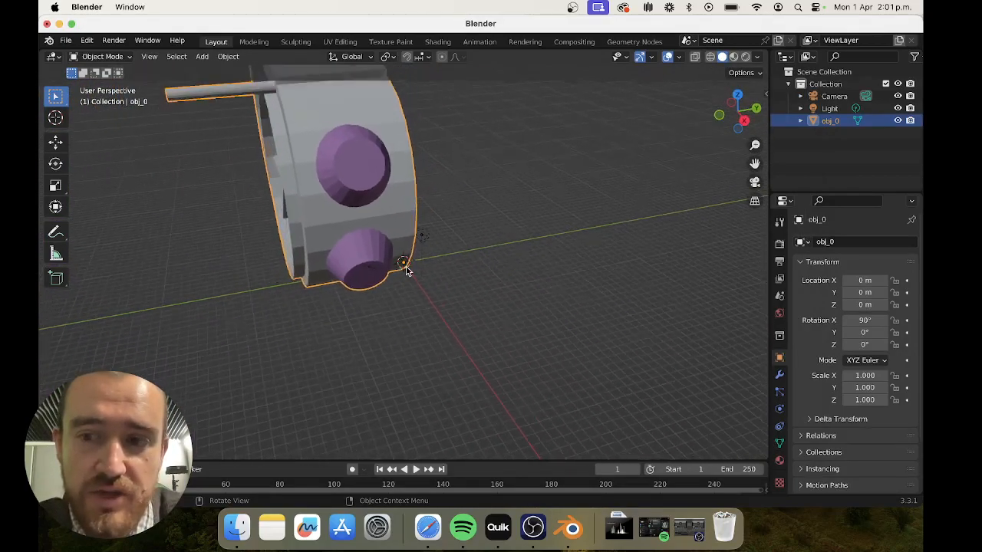
{"action": "scroll", "coordinate": [407, 265], "scroll_direction": "left", "scroll_amount": 10}
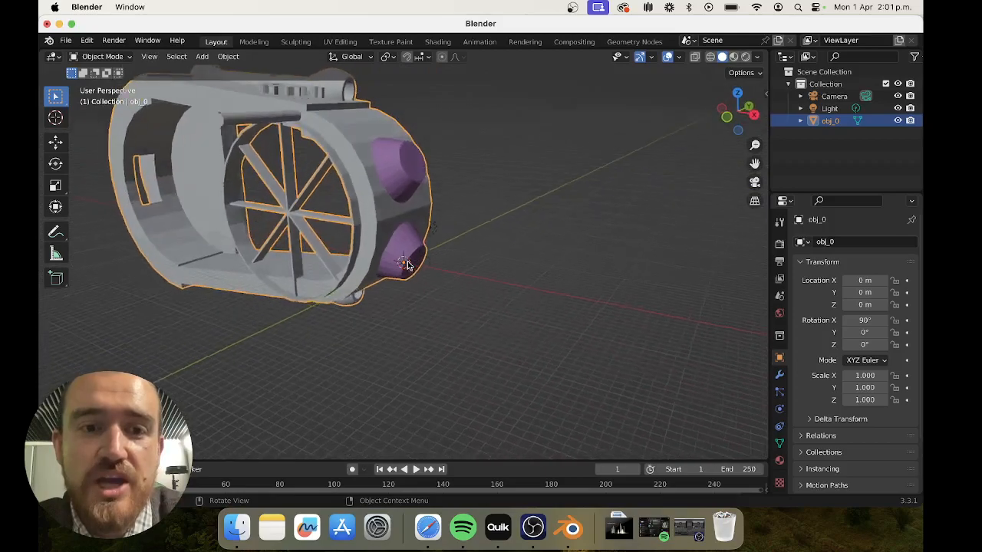
{"action": "left_click", "coordinate": [866, 321]}
{"action": "type", "text": "0"}
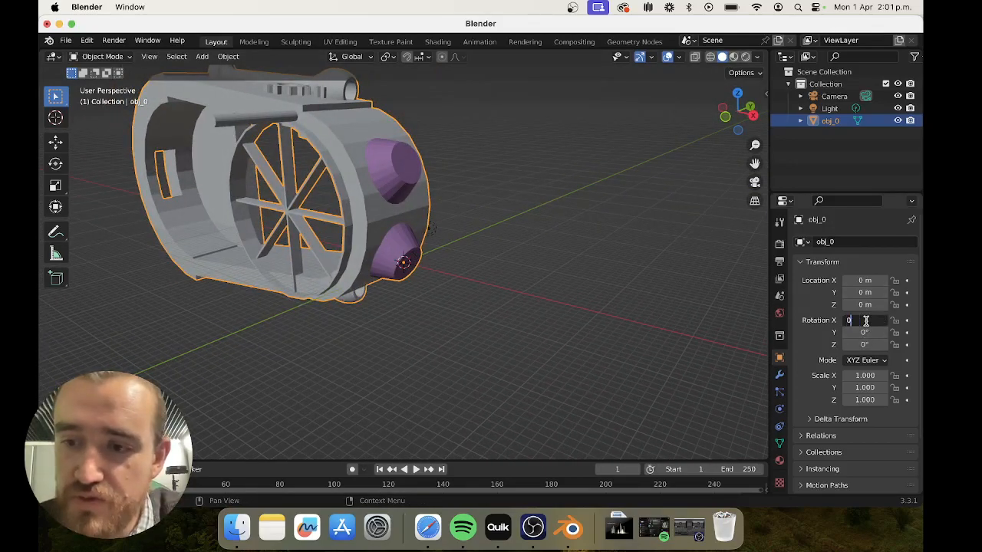
{"action": "key", "text": "Return"}
Step: Scale the Spacegoose object to 0.1 on the X, Y and Z axes
{"action": "scroll", "coordinate": [442, 174], "scroll_direction": "down", "scroll_amount": 5}
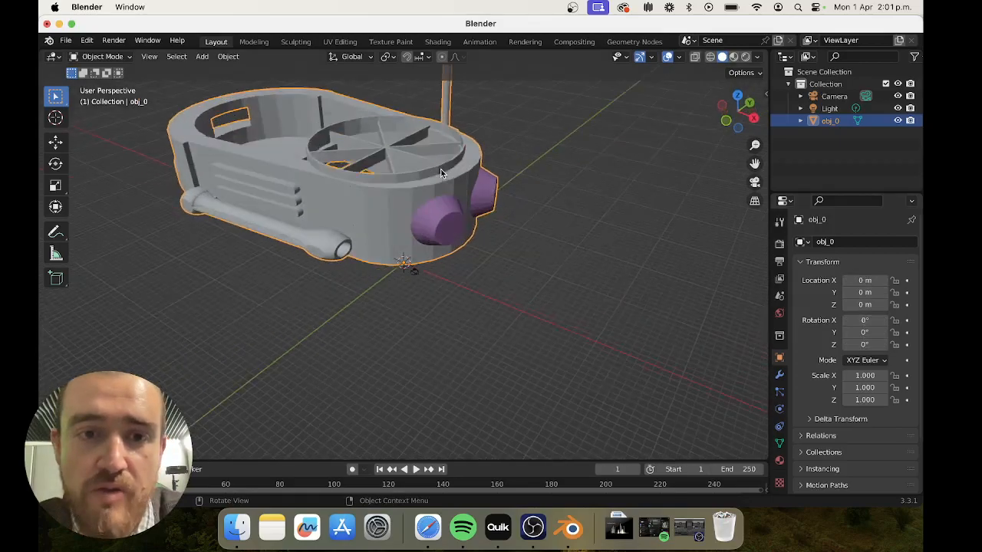
{"action": "scroll", "coordinate": [440, 173], "scroll_direction": "up", "scroll_amount": 10}
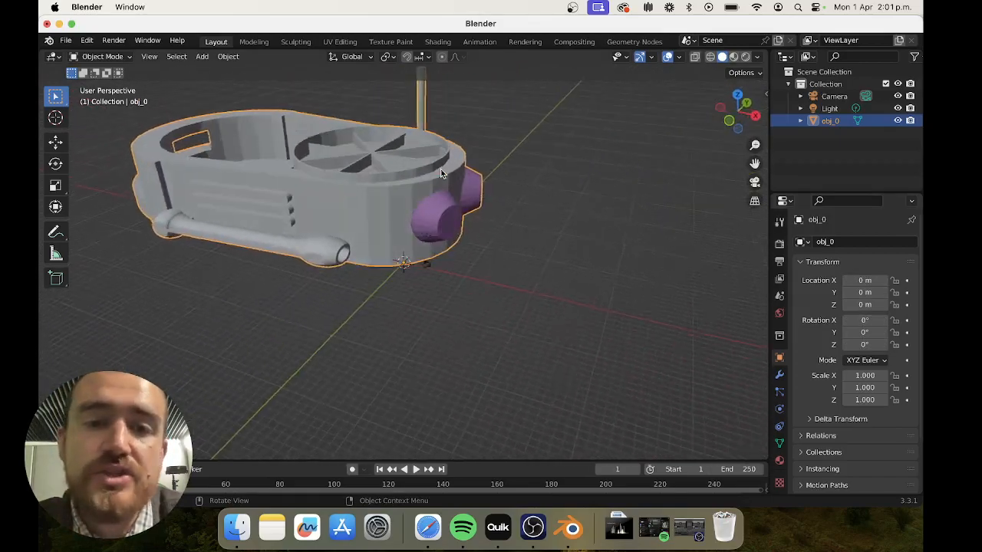
{"action": "scroll", "coordinate": [440, 174], "scroll_direction": "down", "scroll_amount": 6}
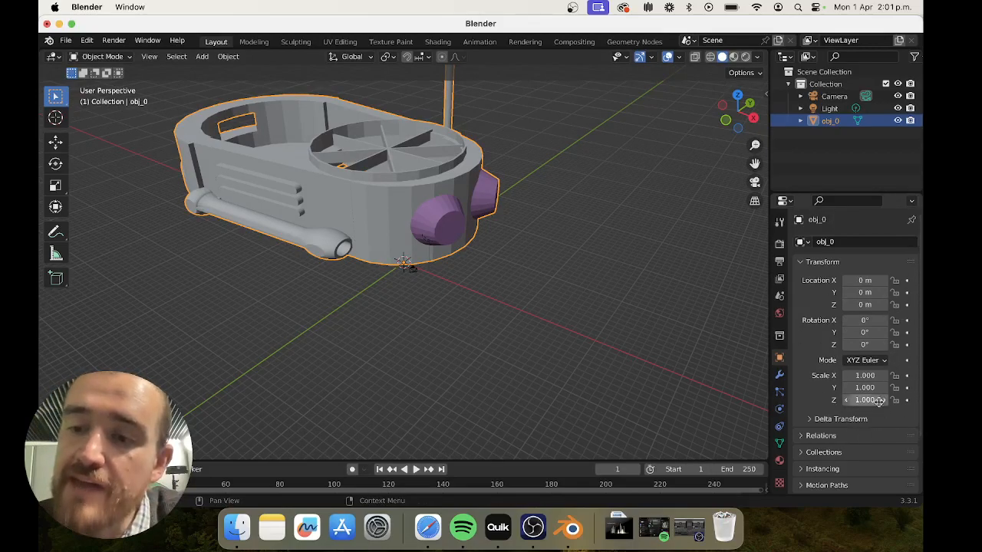
{"action": "left_click", "coordinate": [862, 376]}
{"action": "type", "text": "0"}
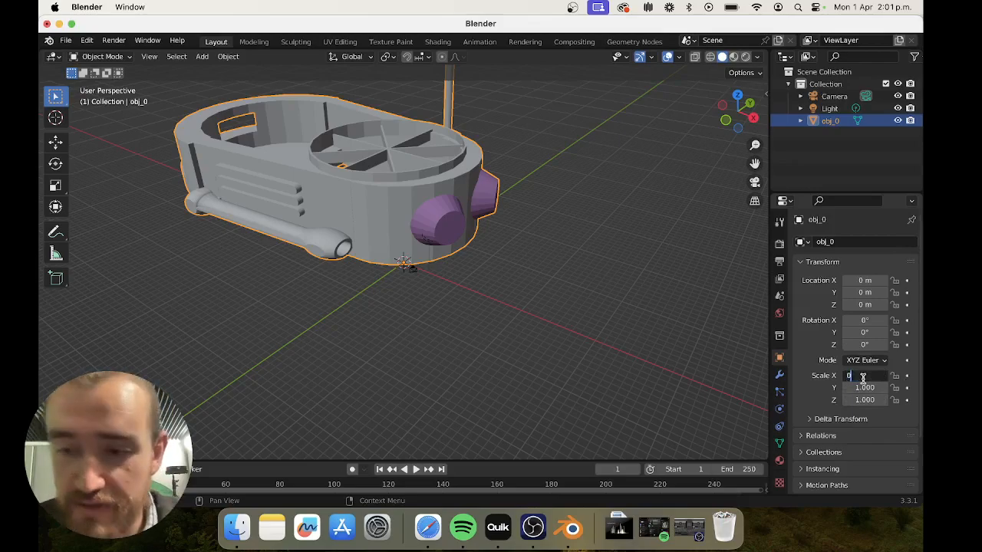
{"action": "type", "text": ".1"}
{"action": "key", "text": "Return"}
{"action": "left_click", "coordinate": [863, 388]}
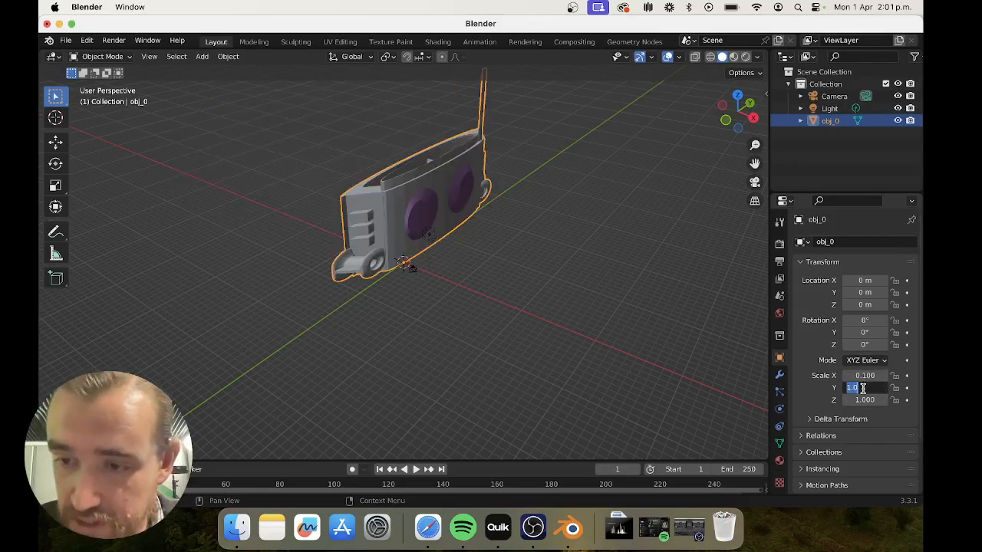
{"action": "type", "text": "0.1"}
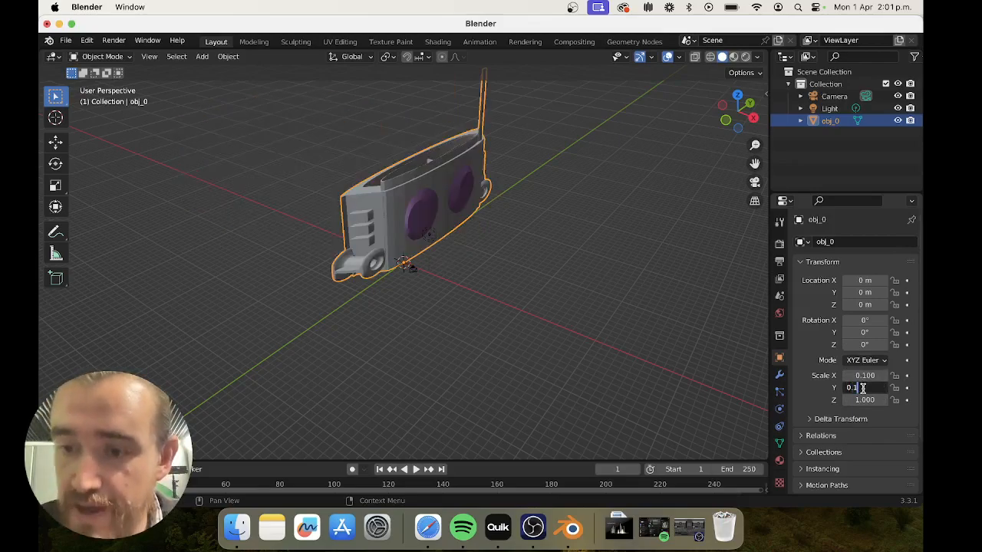
{"action": "key", "text": "Return"}
{"action": "left_click", "coordinate": [864, 400]}
{"action": "type", "text": "0"}
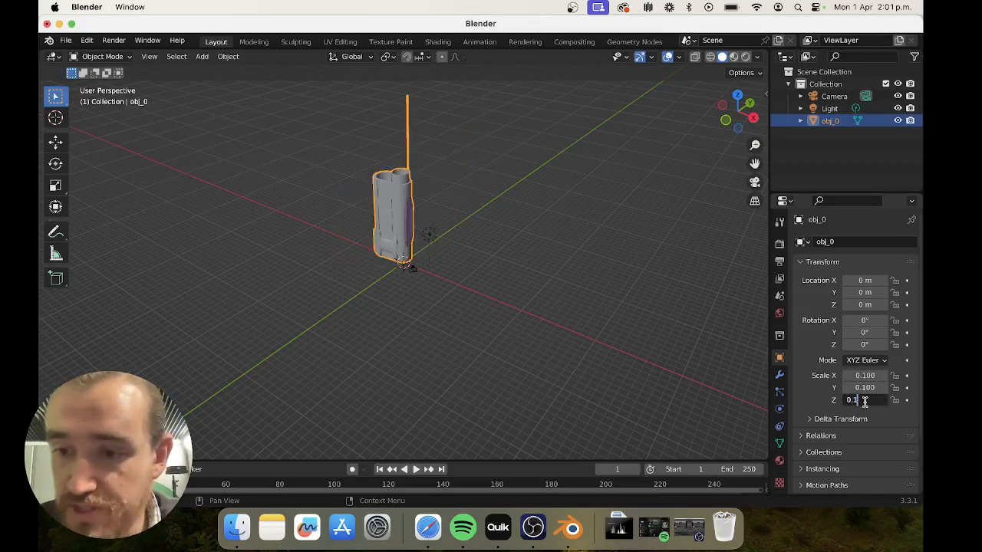
{"action": "type", "text": ".1"}
{"action": "key", "text": "Return"}
Step: Import the Wavefront files ColorCreature.mtl and ColorCreature.obj from the Blender Files folder on the Desktop
{"action": "scroll", "coordinate": [405, 201], "scroll_direction": "up", "scroll_amount": 8}
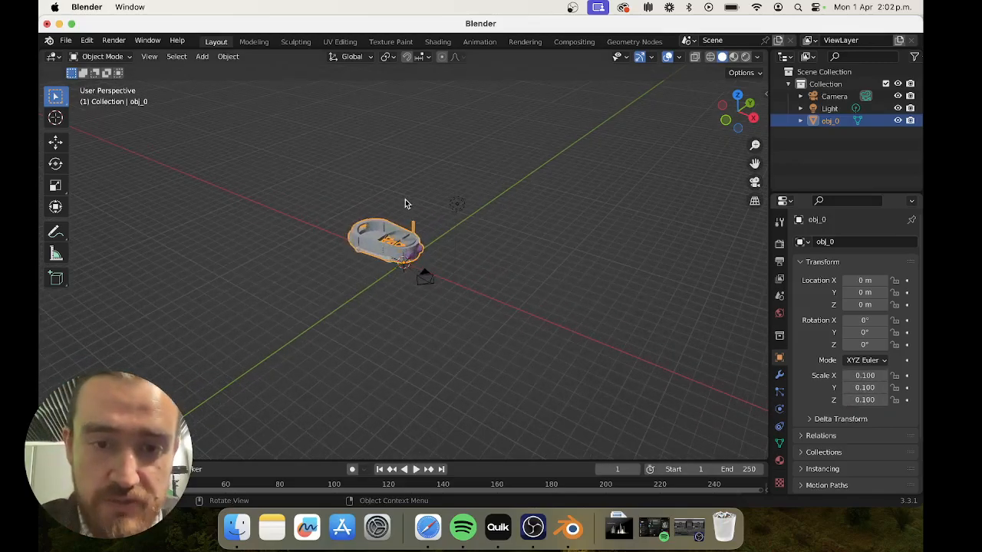
{"action": "scroll", "coordinate": [405, 202], "scroll_direction": "left", "scroll_amount": 10}
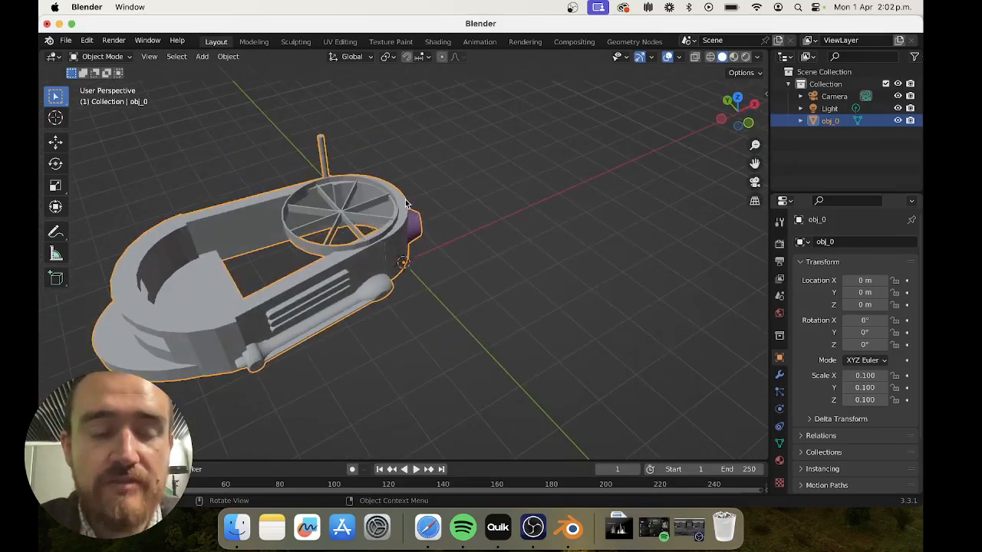
{"action": "middle_click_drag", "start_coordinate": [405, 200], "coordinate": [405, 199]}
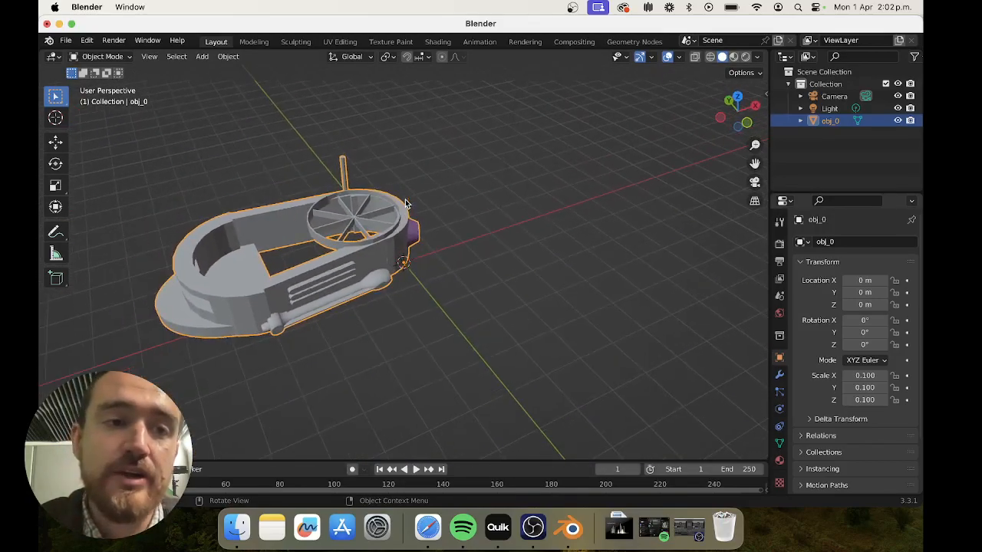
{"action": "left_click", "coordinate": [66, 40]}
{"action": "mouse_move", "coordinate": [69, 206]}
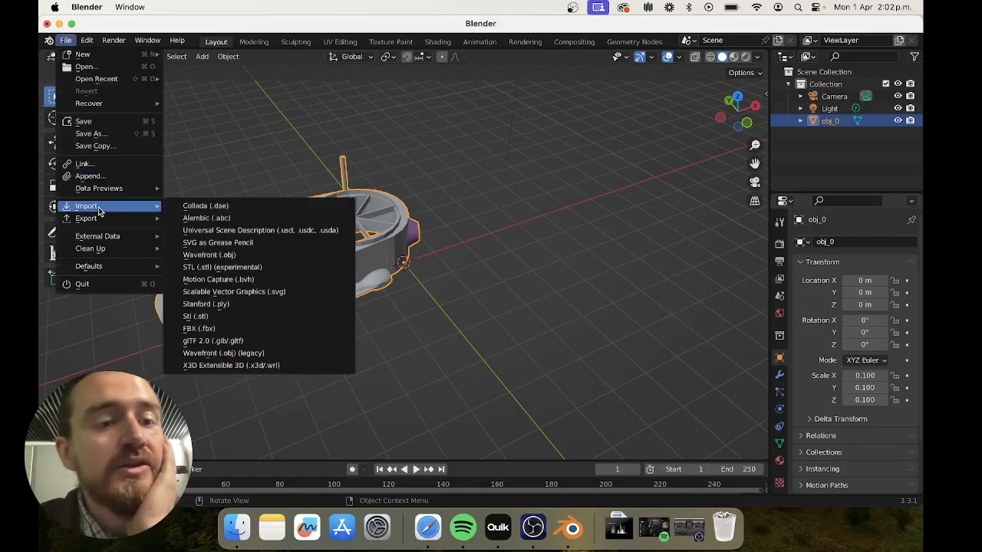
{"action": "left_click", "coordinate": [240, 255]}
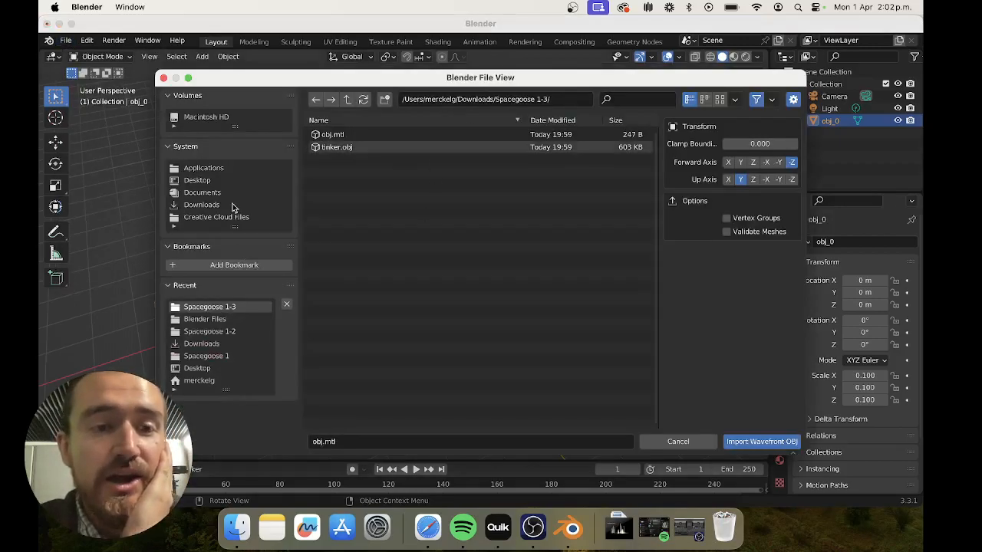
{"action": "left_click", "coordinate": [201, 181]}
{"action": "left_click", "coordinate": [356, 159]}
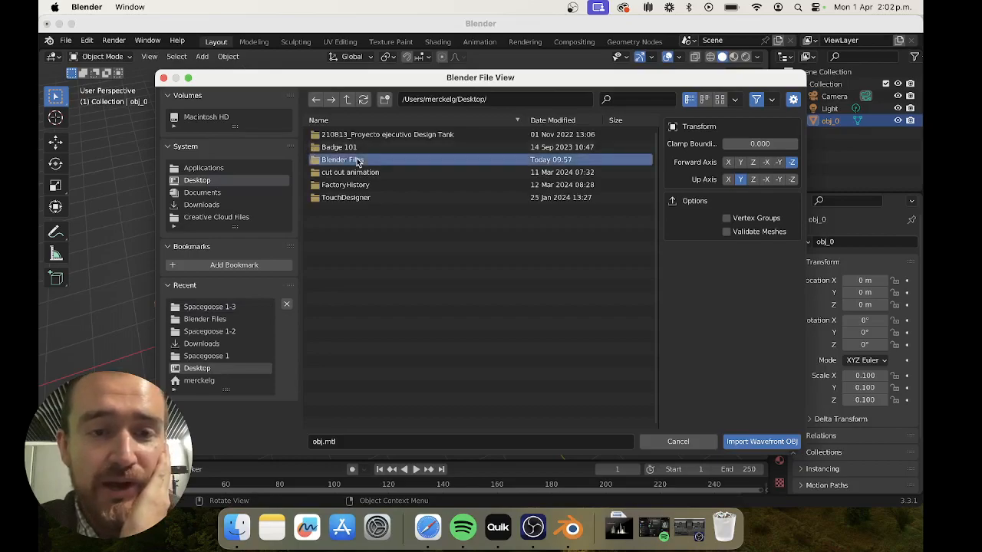
{"action": "double_click", "coordinate": [356, 160]}
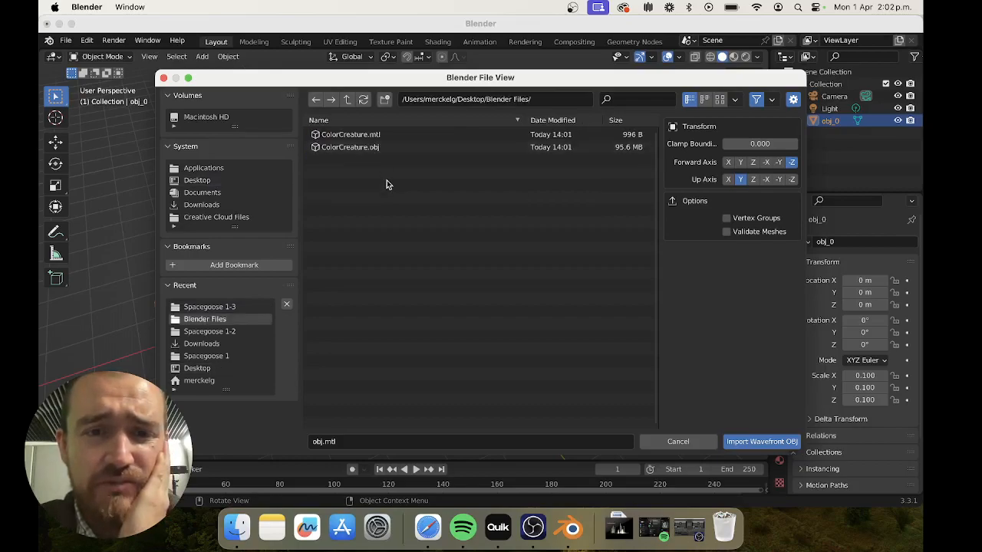
{"action": "left_click_drag", "start_coordinate": [384, 165], "coordinate": [366, 138]}
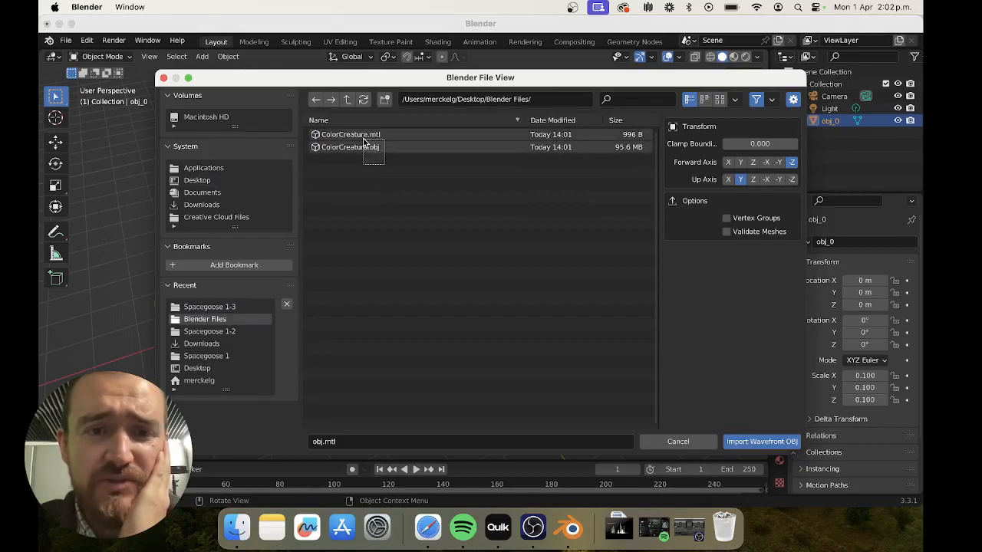
{"action": "left_click", "coordinate": [759, 442]}
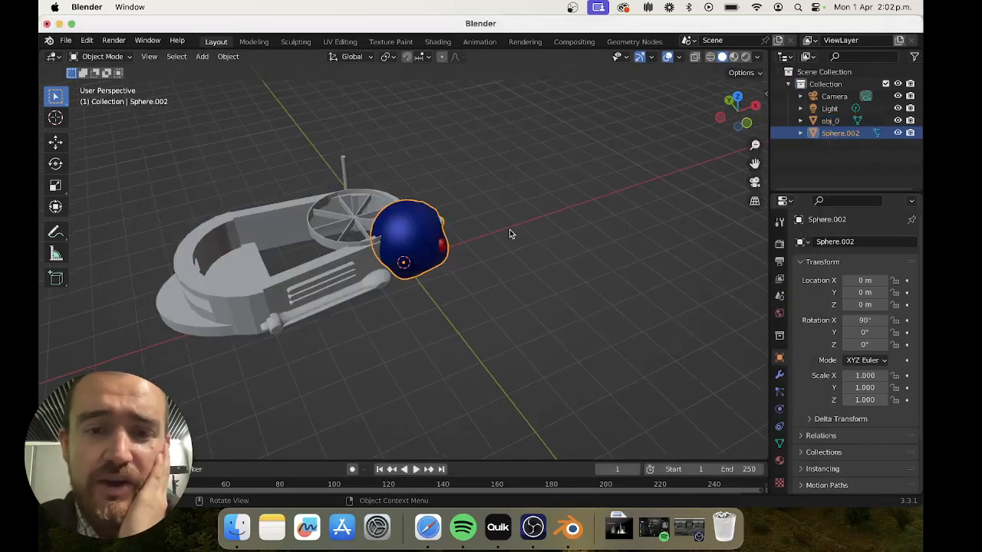
Step: Move the imported creature head along the X axis to about 2.38 m, clear of the Spacegoose
{"action": "scroll", "coordinate": [510, 230], "scroll_direction": "right", "scroll_amount": 10}
{"action": "scroll", "coordinate": [509, 230], "scroll_direction": "down", "scroll_amount": 4}
{"action": "scroll", "coordinate": [457, 258], "scroll_direction": "right", "scroll_amount": 10}
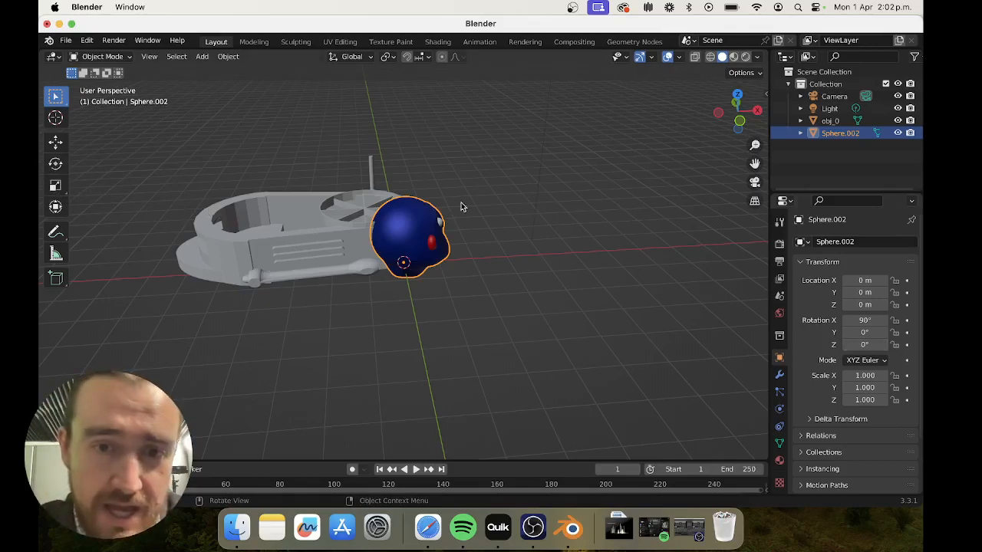
{"action": "scroll", "coordinate": [497, 203], "scroll_direction": "right", "scroll_amount": 10}
{"action": "scroll", "coordinate": [497, 203], "scroll_direction": "left", "scroll_amount": 5}
{"action": "scroll", "coordinate": [315, 256], "scroll_direction": "left", "scroll_amount": 2}
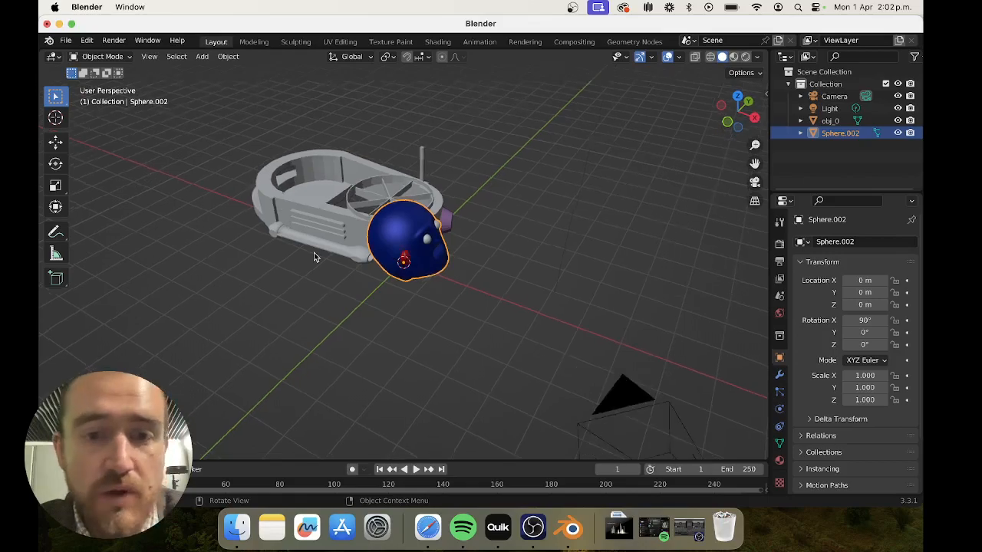
{"action": "scroll", "coordinate": [314, 257], "scroll_direction": "down", "scroll_amount": 10}
{"action": "scroll", "coordinate": [314, 257], "scroll_direction": "up", "scroll_amount": 5}
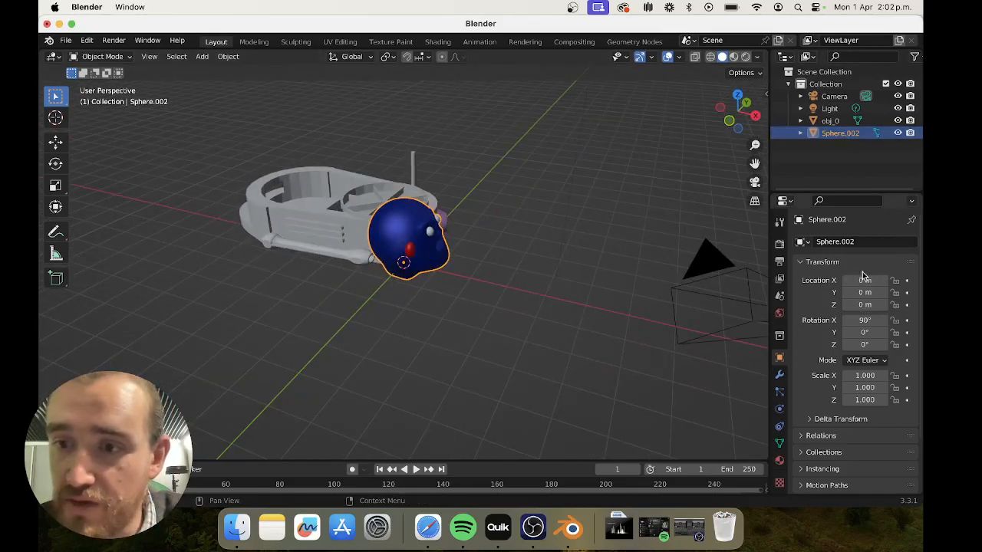
{"action": "left_click_drag", "start_coordinate": [863, 280], "coordinate": [901, 280]}
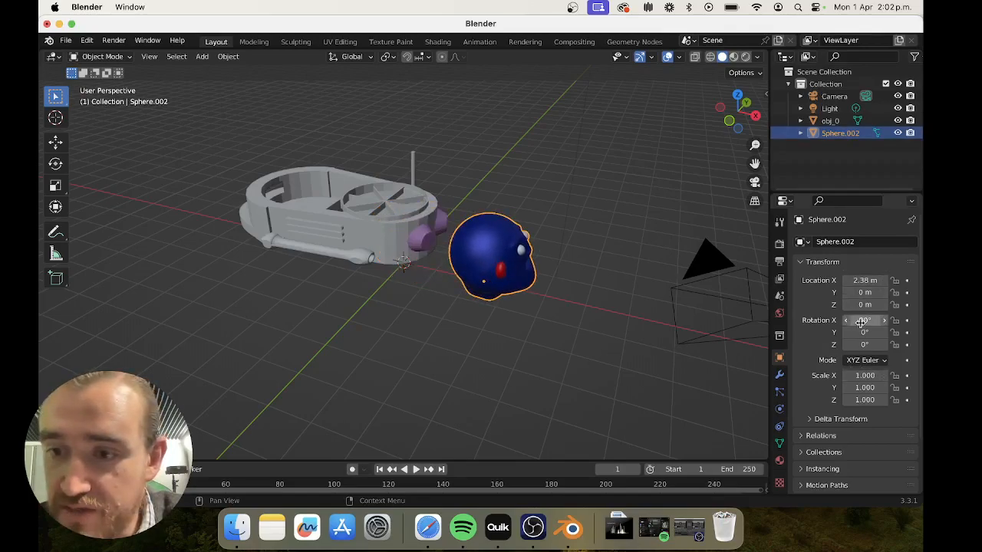
Step: Rotate the creature head to about 7.2° on Y and about 172° on Z, turning its face towards the Spacegoose
{"action": "left_click_drag", "start_coordinate": [864, 332], "coordinate": [884, 345]}
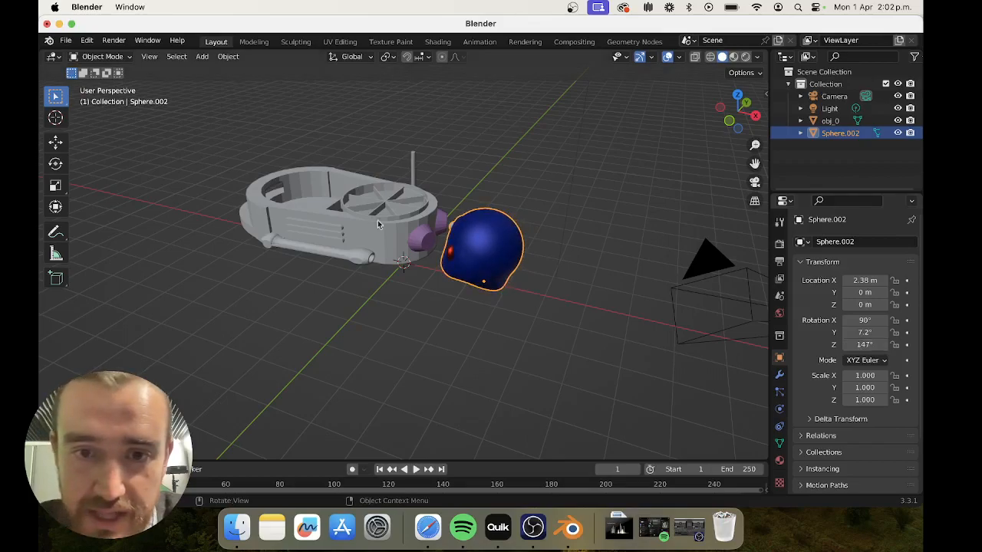
{"action": "scroll", "coordinate": [241, 156], "scroll_direction": "left", "scroll_amount": 10}
{"action": "scroll", "coordinate": [241, 156], "scroll_direction": "up", "scroll_amount": 5}
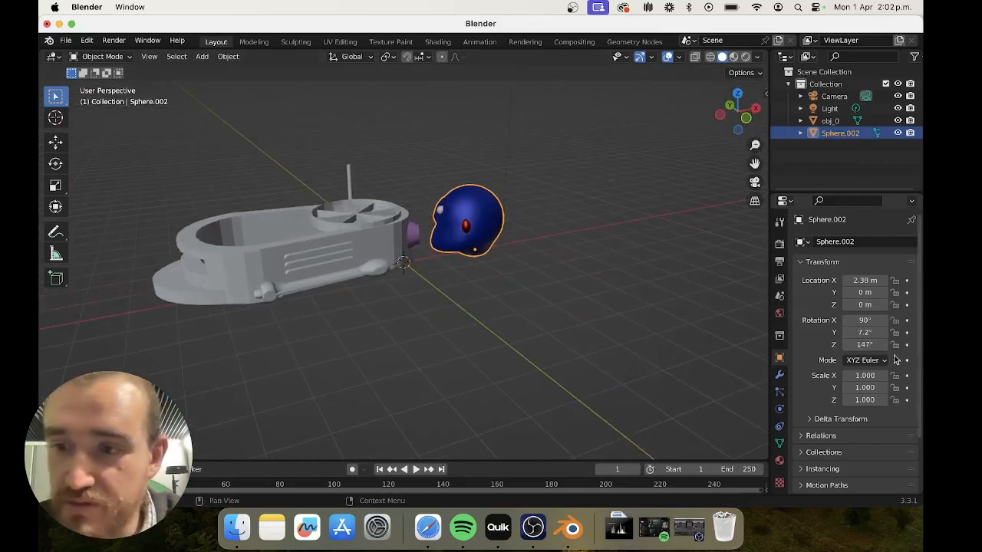
{"action": "left_click_drag", "start_coordinate": [865, 344], "coordinate": [886, 345]}
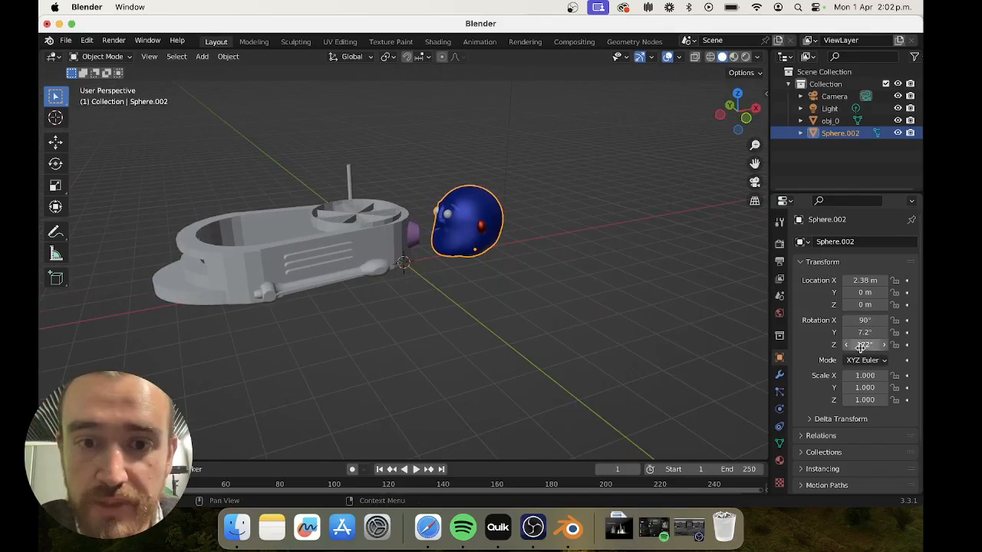
Step: Scale the Spacegoose object to 0.05 on the X, Y and Z axes
{"action": "left_click", "coordinate": [312, 253]}
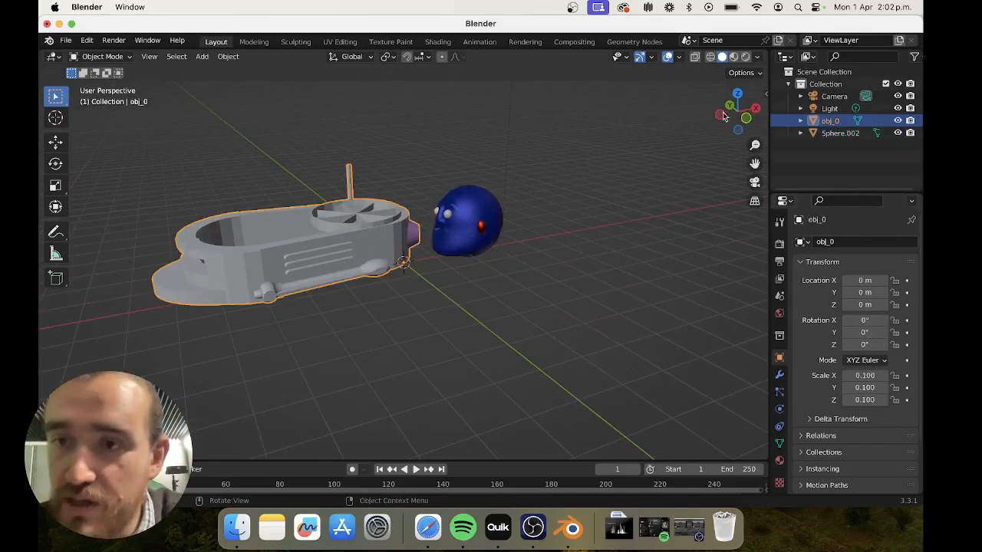
{"action": "left_click", "coordinate": [863, 376]}
{"action": "type", "text": "0.05"}
{"action": "key", "text": "Return"}
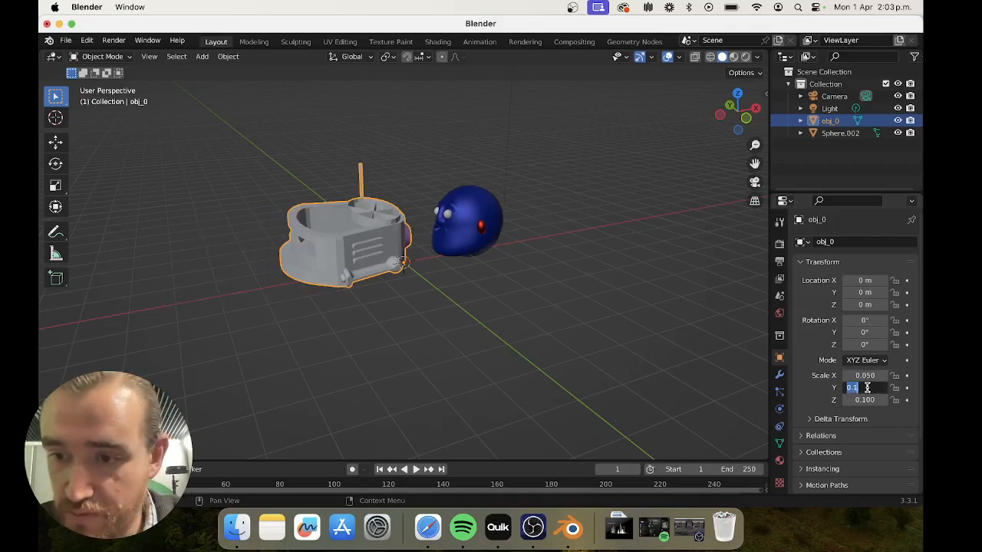
{"action": "key", "text": "Return"}
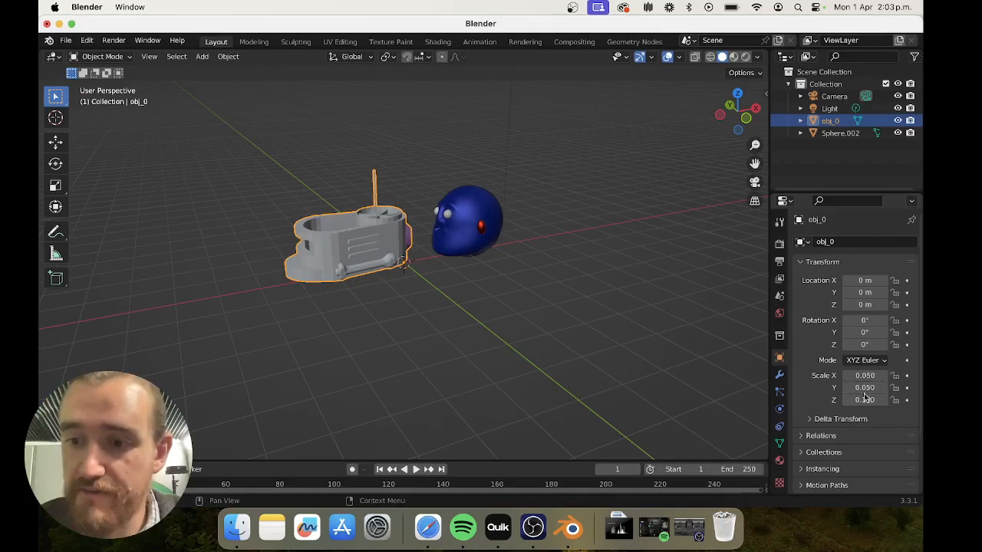
{"action": "left_click", "coordinate": [865, 401]}
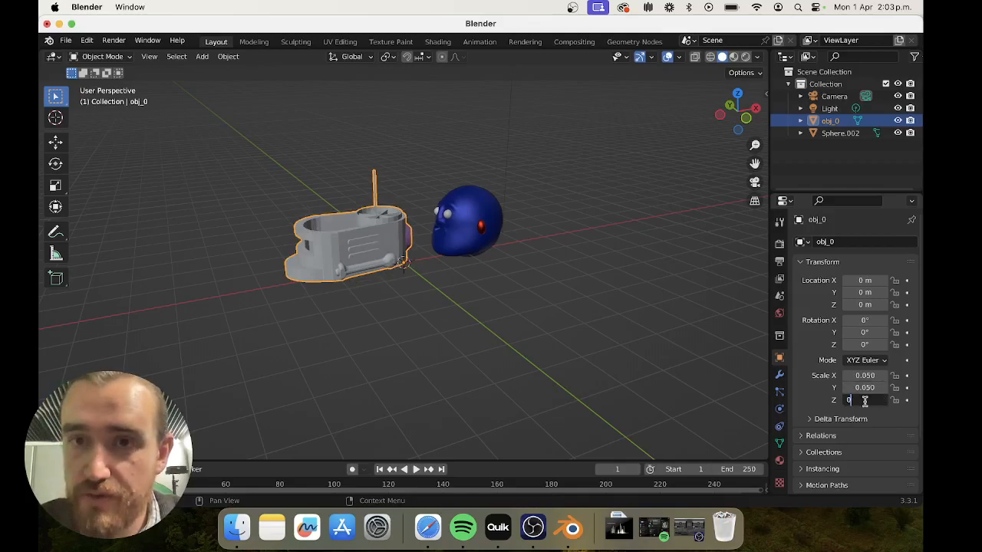
{"action": "type", "text": "0.05"}
{"action": "key", "text": "Return"}
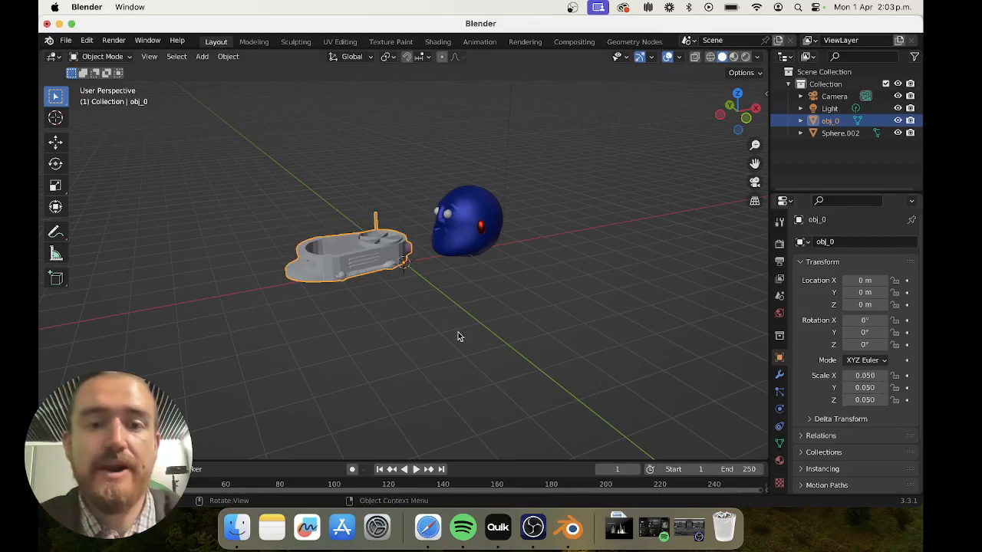
Step: Switch to the Animation workspace with the Spacegoose still selected
{"action": "scroll", "coordinate": [424, 202], "scroll_direction": "left", "scroll_amount": 10}
{"action": "scroll", "coordinate": [423, 199], "scroll_direction": "up", "scroll_amount": 3}
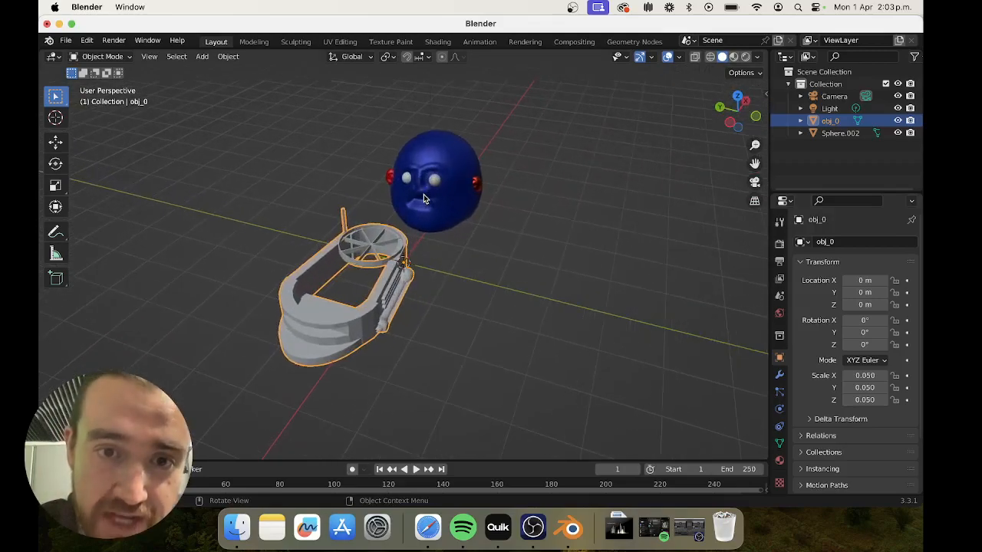
{"action": "scroll", "coordinate": [424, 198], "scroll_direction": "left", "scroll_amount": 15}
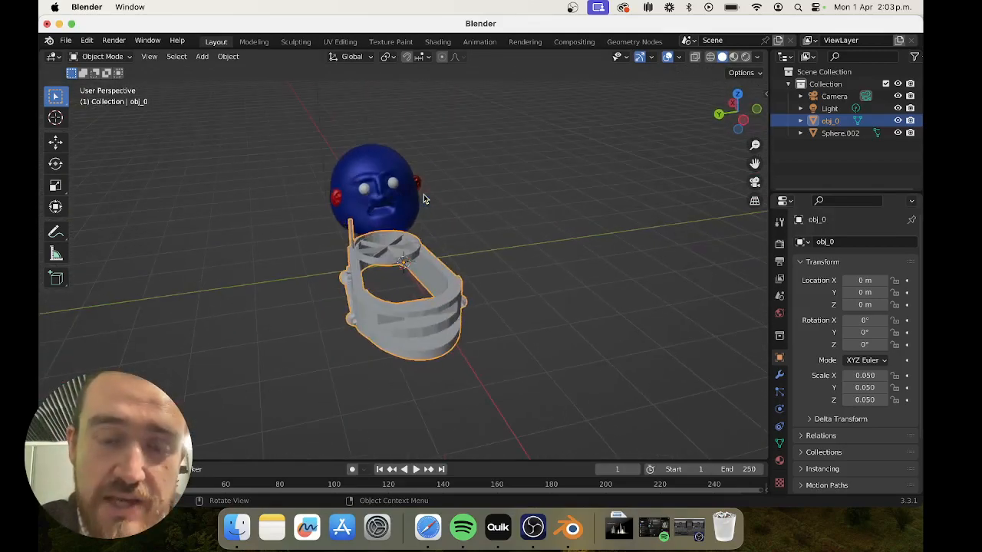
{"action": "scroll", "coordinate": [423, 198], "scroll_direction": "left", "scroll_amount": 15}
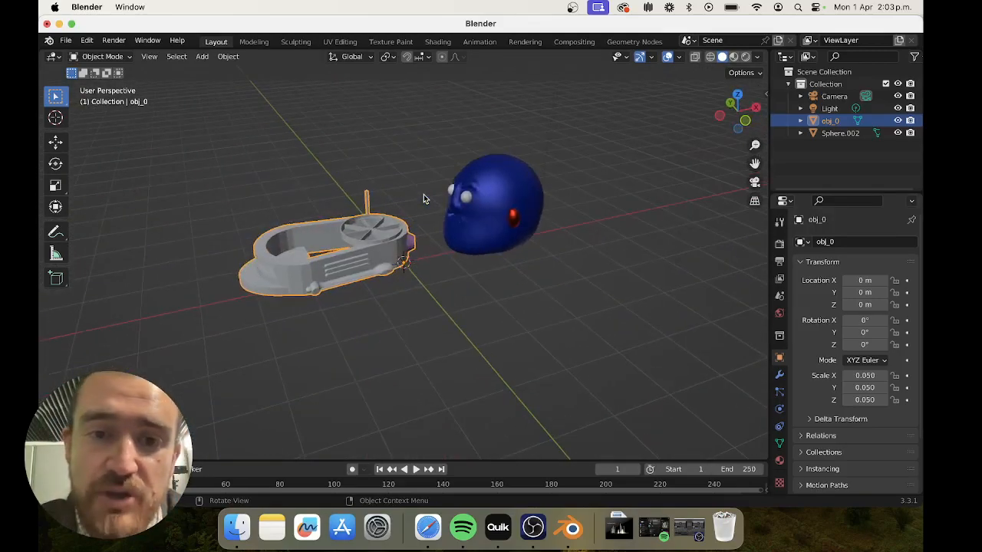
{"action": "scroll", "coordinate": [424, 198], "scroll_direction": "left", "scroll_amount": 8}
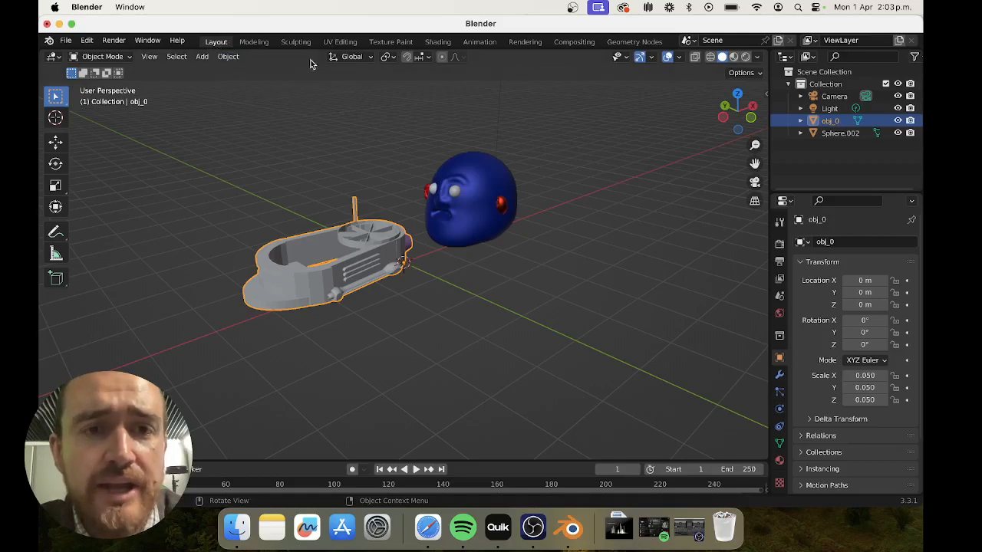
{"action": "left_click", "coordinate": [480, 41]}
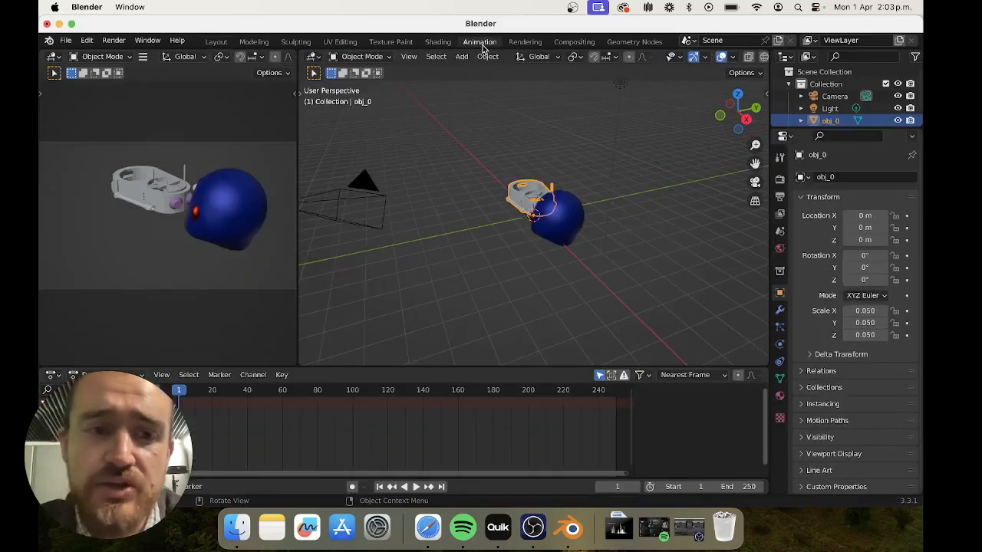
Step: Widen the camera preview area slightly so that the whole camera frame fits beside the 3D viewport
{"action": "scroll", "coordinate": [396, 169], "scroll_direction": "left", "scroll_amount": 10}
{"action": "scroll", "coordinate": [396, 171], "scroll_direction": "left", "scroll_amount": 10}
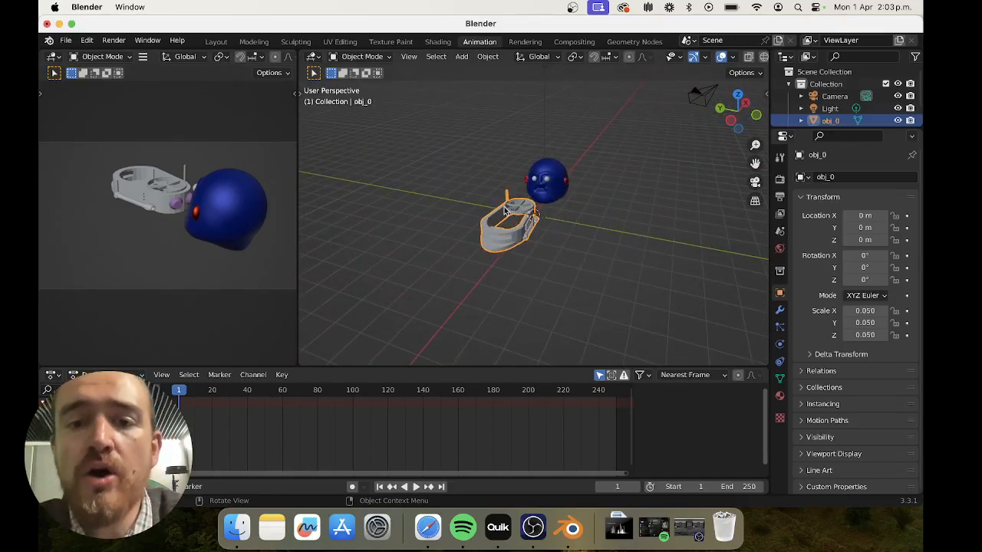
{"action": "scroll", "coordinate": [505, 211], "scroll_direction": "left", "scroll_amount": 5}
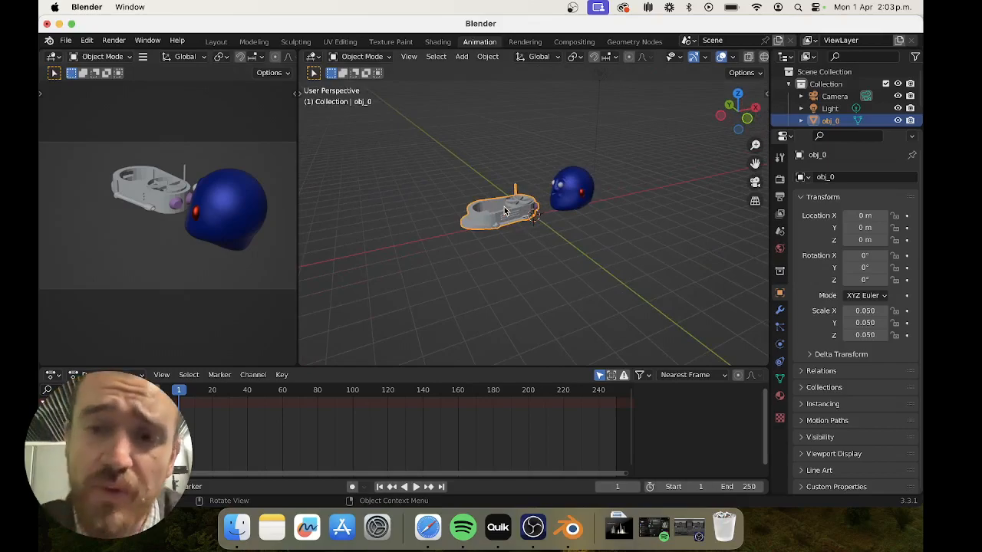
{"action": "scroll", "coordinate": [505, 211], "scroll_direction": "left", "scroll_amount": 10}
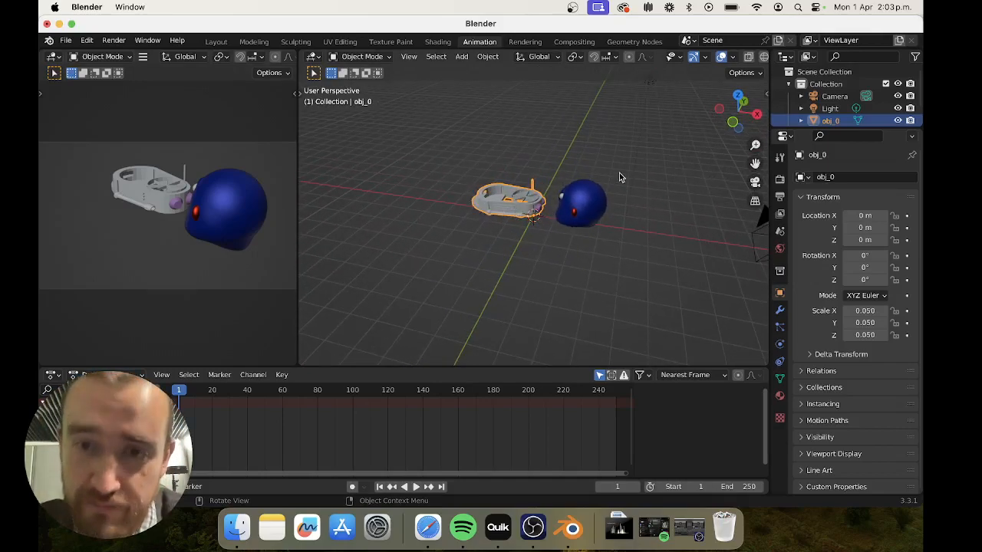
{"action": "scroll", "coordinate": [620, 178], "scroll_direction": "left", "scroll_amount": 5}
{"action": "scroll", "coordinate": [486, 152], "scroll_direction": "left", "scroll_amount": 5}
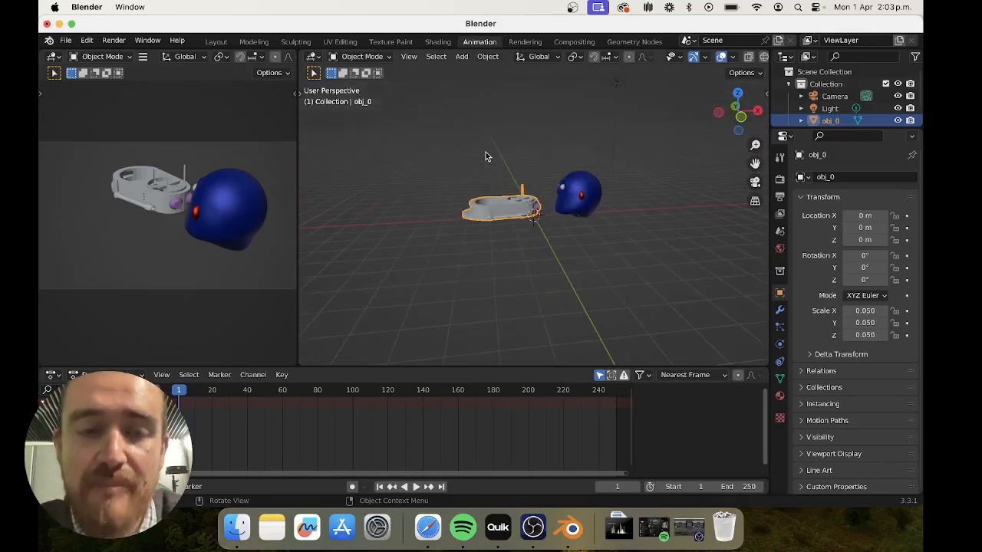
{"action": "left_click", "coordinate": [299, 194]}
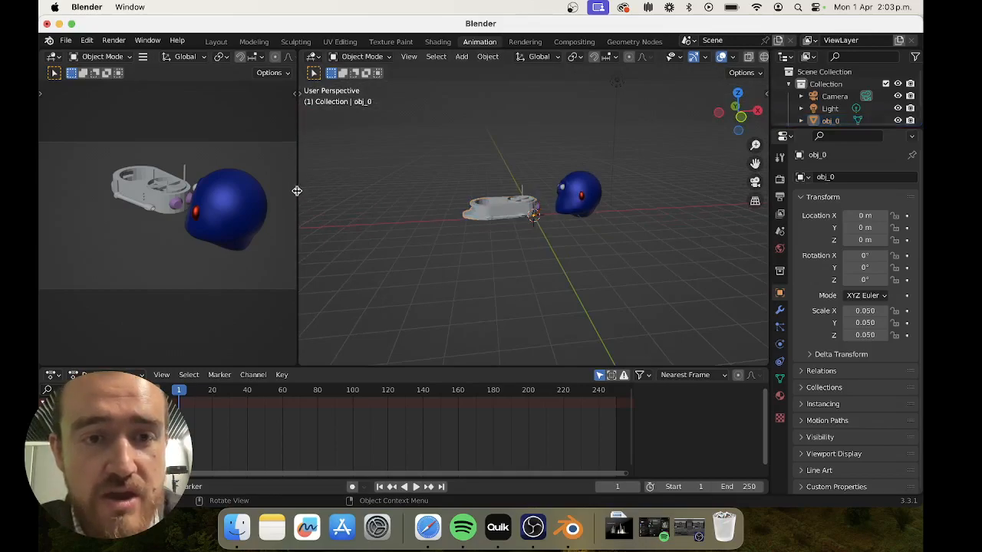
{"action": "left_click_drag", "start_coordinate": [299, 191], "coordinate": [325, 191]}
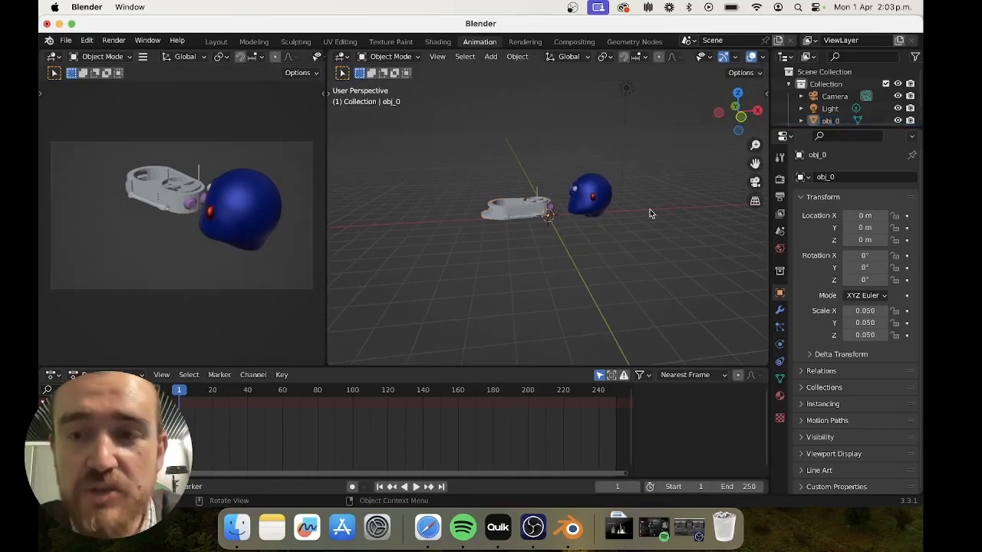
Step: Move the scene camera to about 6.48 m on X and -5.47 m on Y
{"action": "scroll", "coordinate": [650, 214], "scroll_direction": "left", "scroll_amount": 5}
{"action": "scroll", "coordinate": [521, 211], "scroll_direction": "left", "scroll_amount": 5}
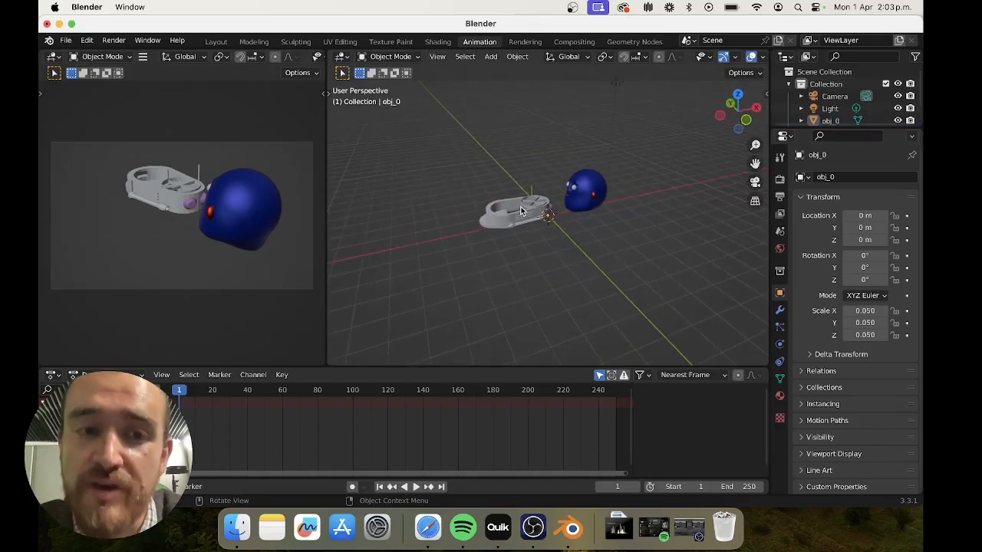
{"action": "left_click", "coordinate": [834, 98]}
{"action": "mouse_move", "coordinate": [866, 215]}
{"action": "left_mouse_down"}
{"action": "mouse_move", "coordinate": [902, 216]}
{"action": "mouse_move", "coordinate": [867, 231]}
{"action": "mouse_move", "coordinate": [894, 231]}
{"action": "mouse_move", "coordinate": [873, 231]}
{"action": "left_mouse_up"}
{"action": "scroll", "coordinate": [710, 152], "scroll_direction": "right", "scroll_amount": 10}
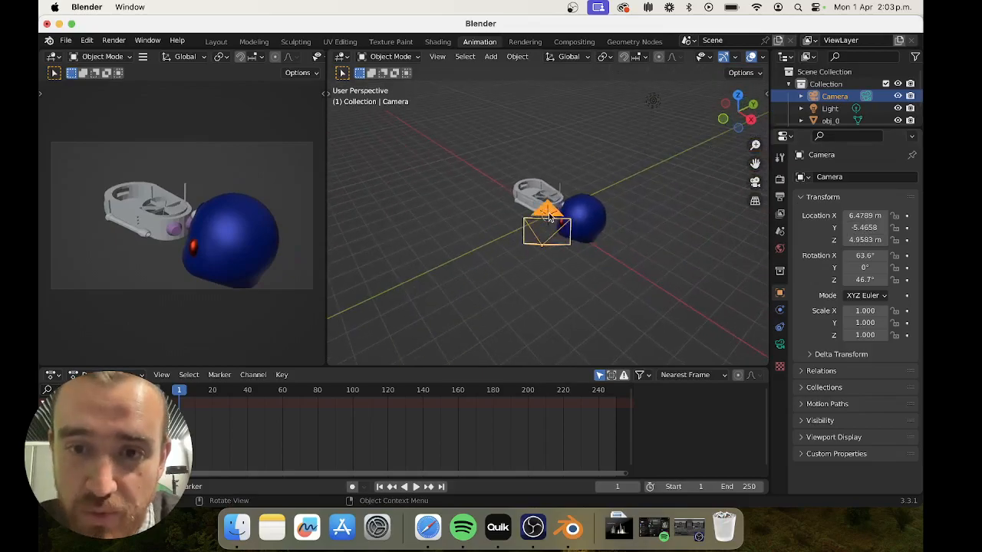
{"action": "mouse_move", "coordinate": [548, 217]}
{"action": "left_mouse_down"}
{"action": "mouse_move", "coordinate": [498, 200]}
{"action": "mouse_move", "coordinate": [557, 222]}
{"action": "mouse_move", "coordinate": [576, 215]}
{"action": "mouse_move", "coordinate": [551, 223]}
{"action": "mouse_move", "coordinate": [561, 219]}
{"action": "left_mouse_up"}
{"action": "scroll", "coordinate": [600, 188], "scroll_direction": "down", "scroll_amount": 5}
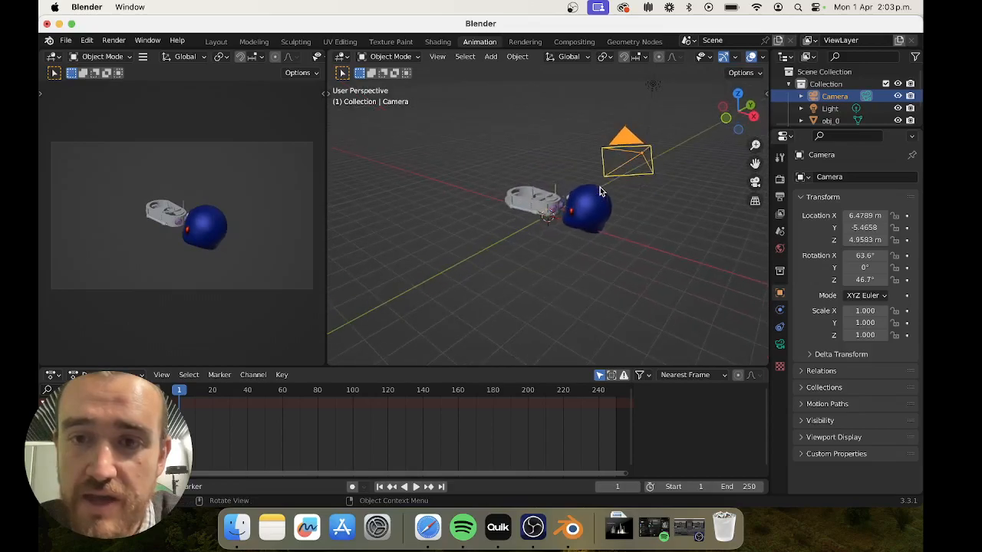
Step: Place the camera at about -10.29 m on Y and 2.3 m on Z, rotated to about 69.6° on X, 0.2° on Y and 37.7° on Z
{"action": "left_click_drag", "start_coordinate": [865, 228], "coordinate": [866, 267]}
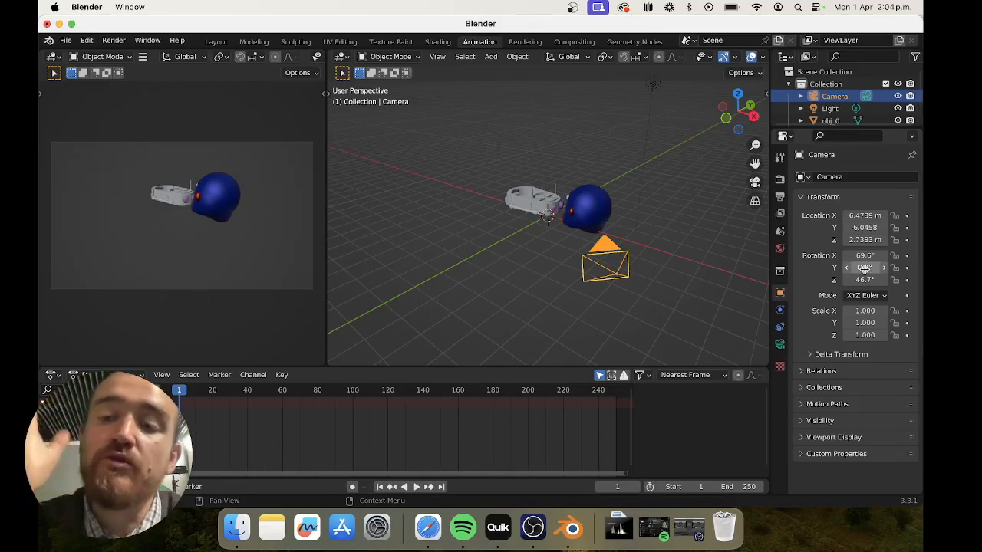
{"action": "mouse_move", "coordinate": [864, 279]}
{"action": "left_mouse_down"}
{"action": "mouse_move", "coordinate": [880, 280]}
{"action": "mouse_move", "coordinate": [844, 279]}
{"action": "mouse_move", "coordinate": [884, 280]}
{"action": "mouse_move", "coordinate": [852, 279]}
{"action": "mouse_move", "coordinate": [865, 280]}
{"action": "left_mouse_up"}
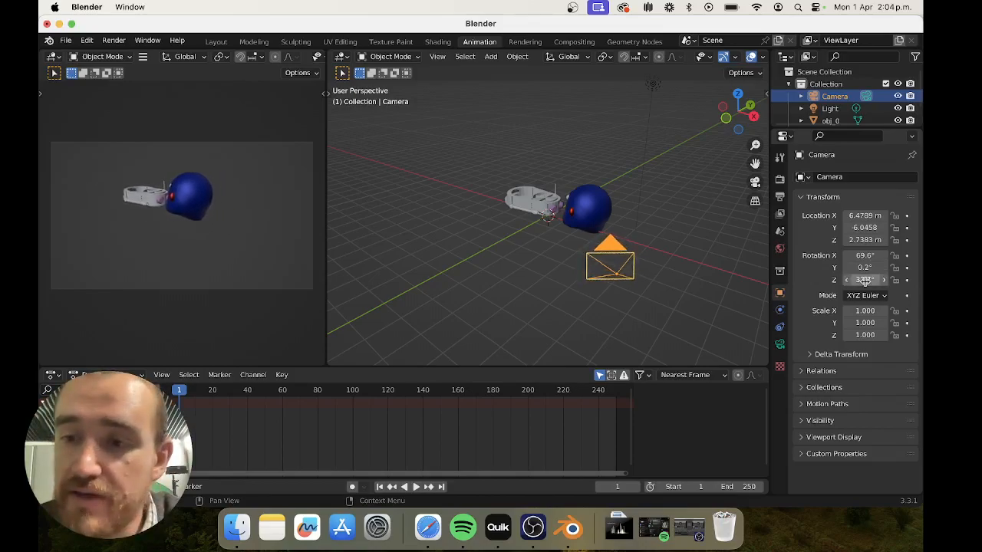
{"action": "mouse_move", "coordinate": [861, 228]}
{"action": "left_mouse_down"}
{"action": "mouse_move", "coordinate": [840, 227]}
{"action": "mouse_move", "coordinate": [897, 240]}
{"action": "mouse_move", "coordinate": [844, 240]}
{"action": "mouse_move", "coordinate": [874, 228]}
{"action": "mouse_move", "coordinate": [856, 228]}
{"action": "left_mouse_up"}
{"action": "scroll", "coordinate": [679, 257], "scroll_direction": "right", "scroll_amount": 5}
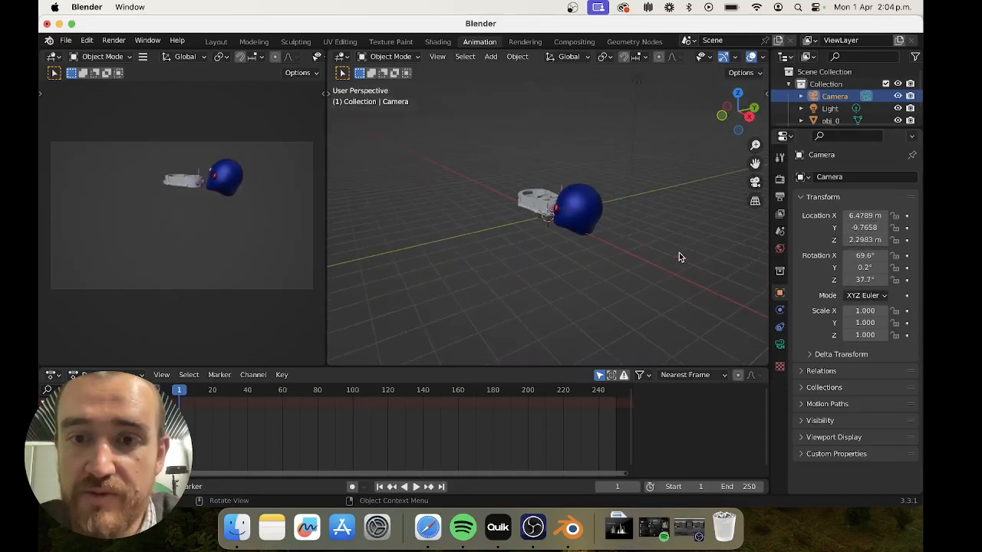
{"action": "scroll", "coordinate": [679, 257], "scroll_direction": "left", "scroll_amount": 8}
{"action": "left_click_drag", "start_coordinate": [863, 228], "coordinate": [852, 230]}
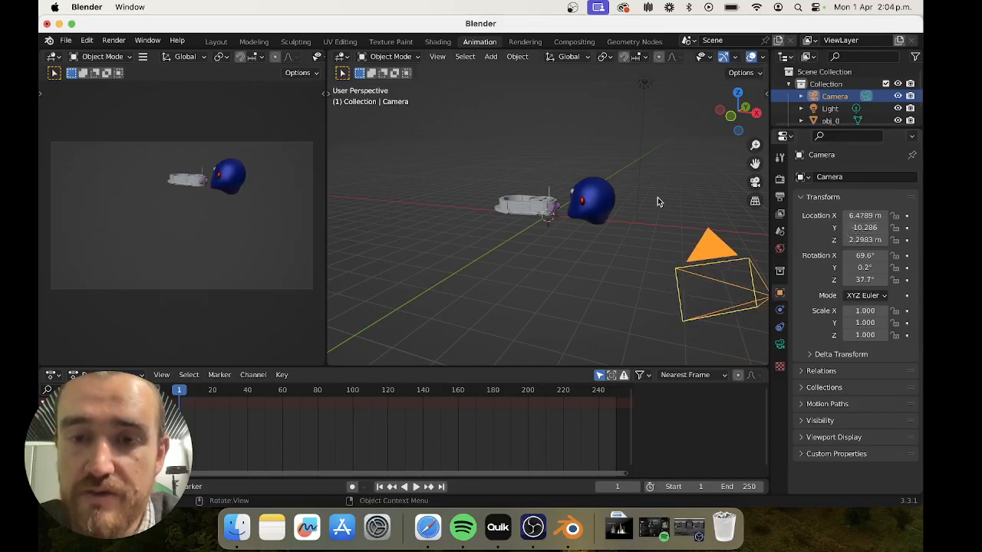
{"action": "scroll", "coordinate": [659, 202], "scroll_direction": "up", "scroll_amount": 3}
{"action": "scroll", "coordinate": [659, 202], "scroll_direction": "left", "scroll_amount": 3}
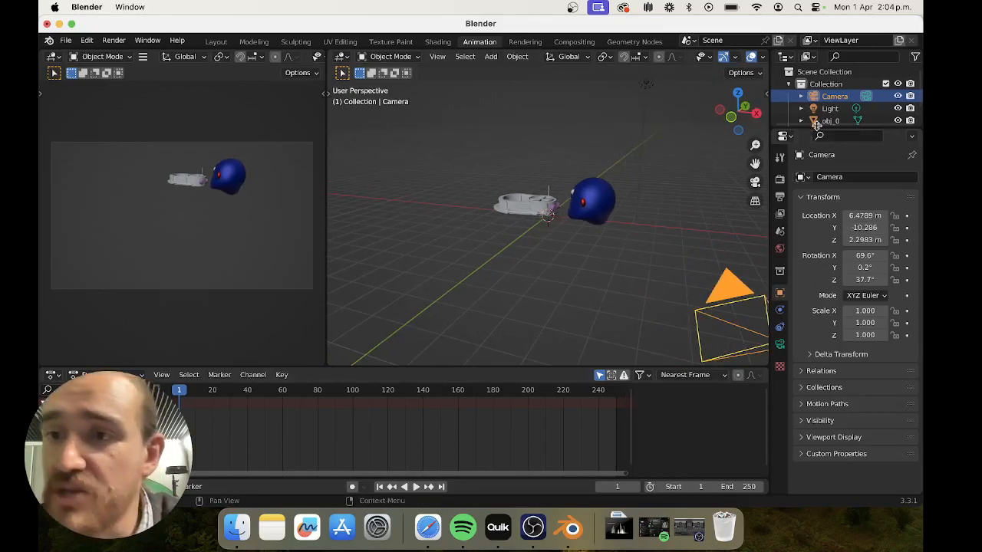
Step: Keyframe the Spacegoose's location and rotation on all axes at frame 0
{"action": "scroll", "coordinate": [839, 111], "scroll_direction": "down", "scroll_amount": 1}
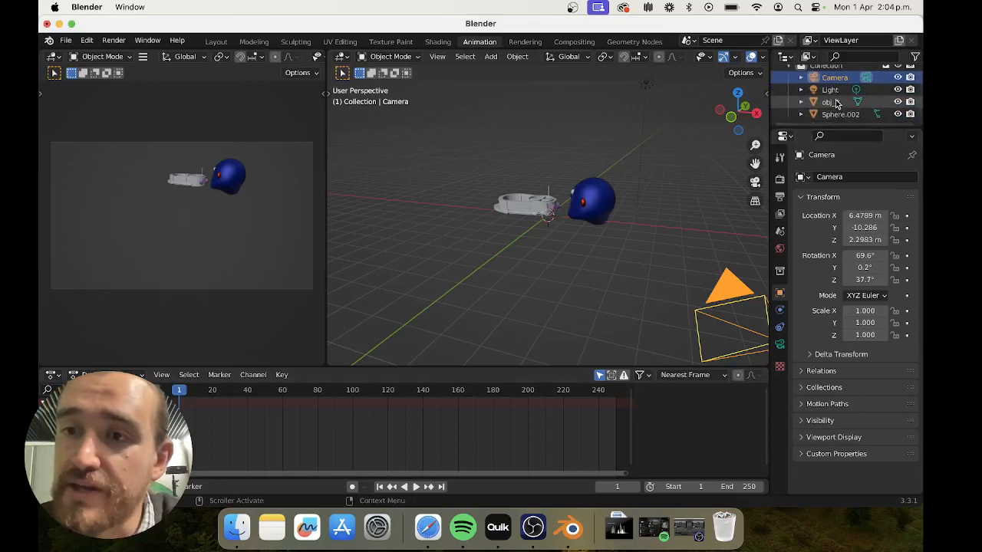
{"action": "left_click", "coordinate": [836, 103]}
{"action": "right_click", "coordinate": [826, 105]}
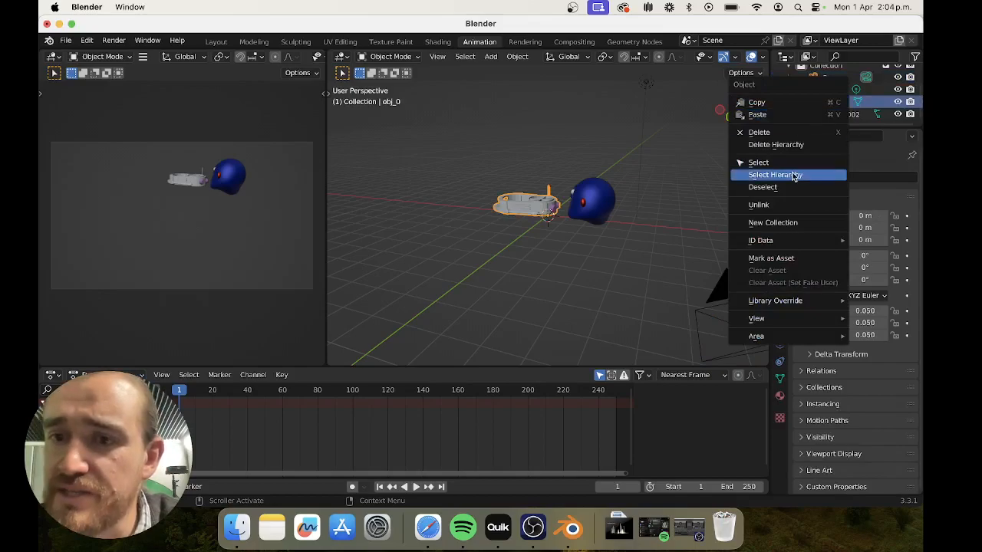
{"action": "left_click", "coordinate": [868, 117]}
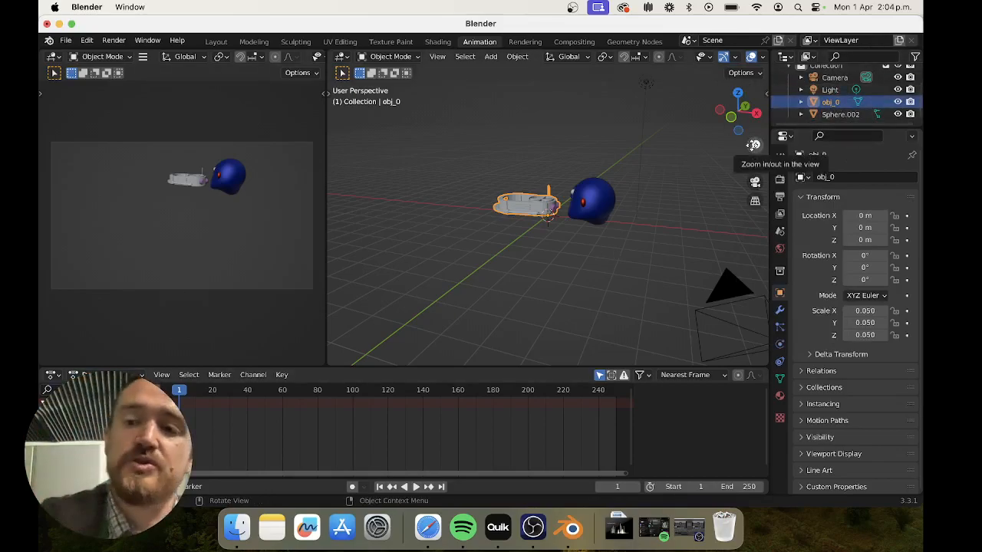
{"action": "left_click", "coordinate": [853, 115]}
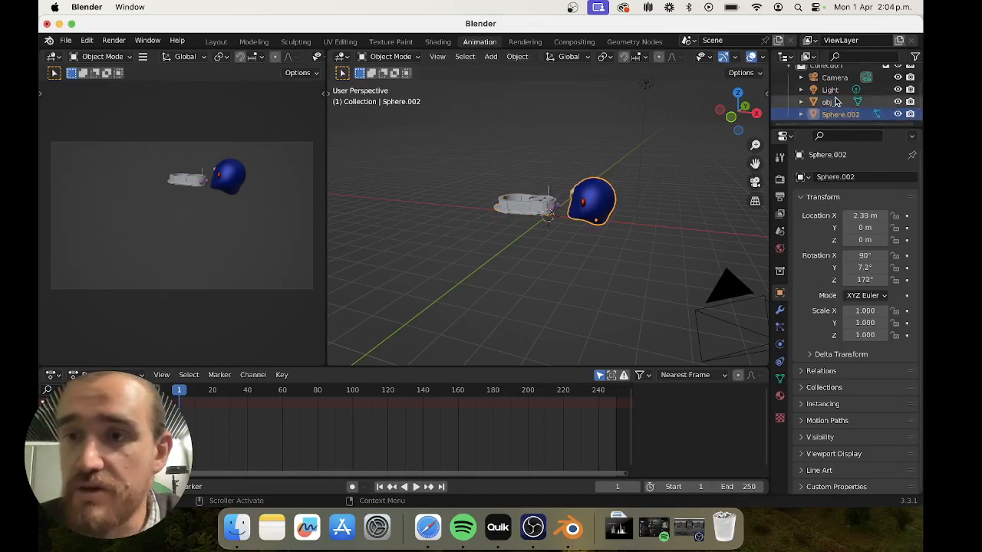
{"action": "left_click", "coordinate": [832, 102]}
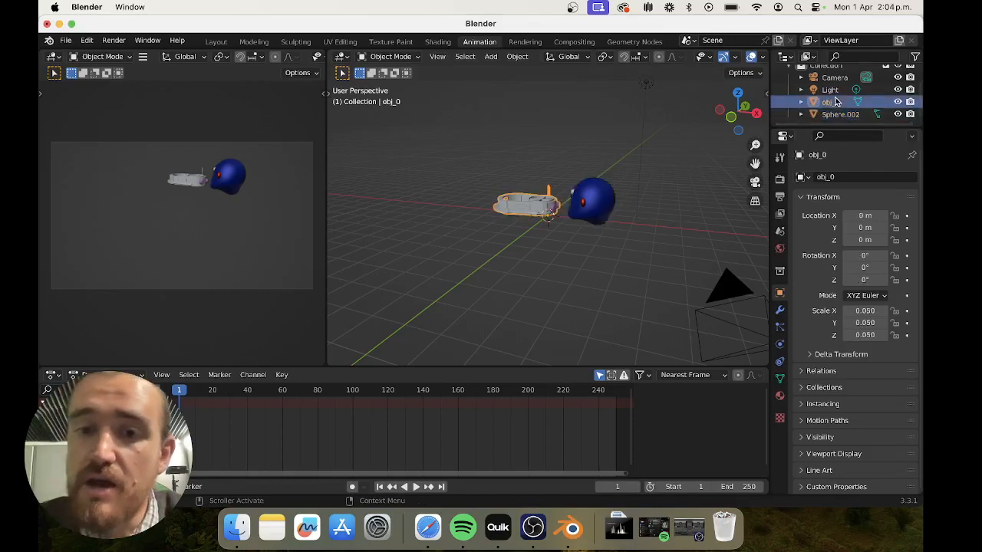
{"action": "left_click", "coordinate": [181, 393]}
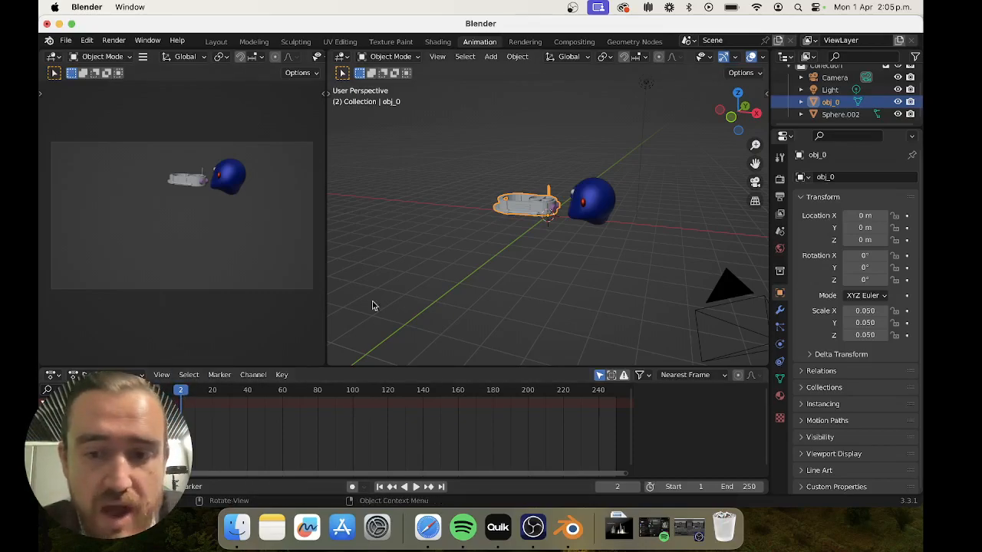
{"action": "left_click_drag", "start_coordinate": [176, 390], "coordinate": [173, 390]}
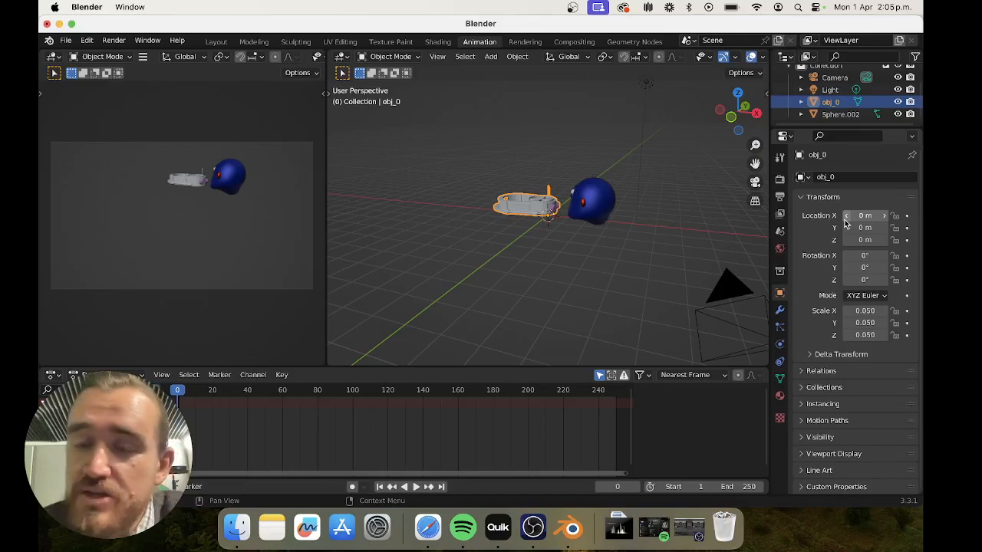
{"action": "left_click", "coordinate": [907, 218]}
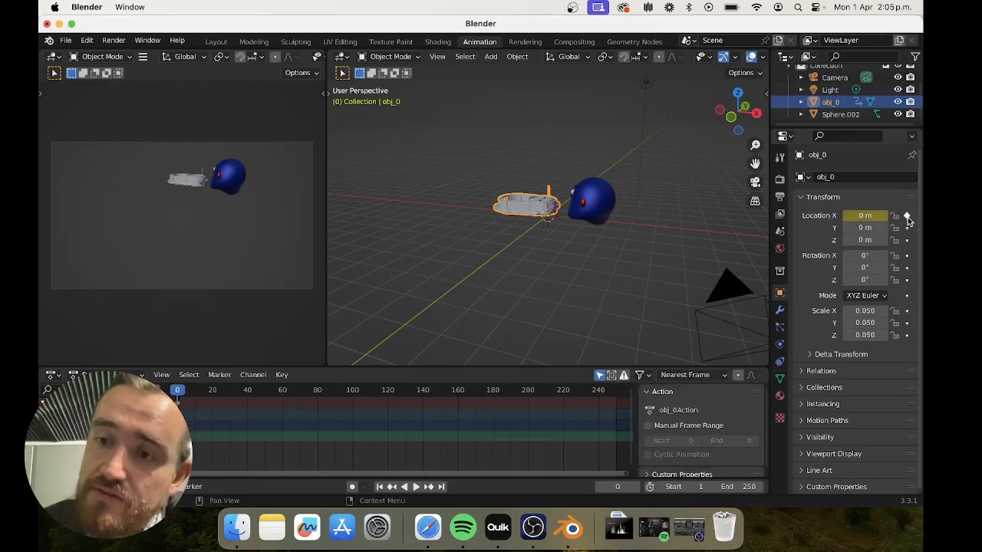
{"action": "left_click", "coordinate": [907, 256]}
{"action": "left_click", "coordinate": [907, 280]}
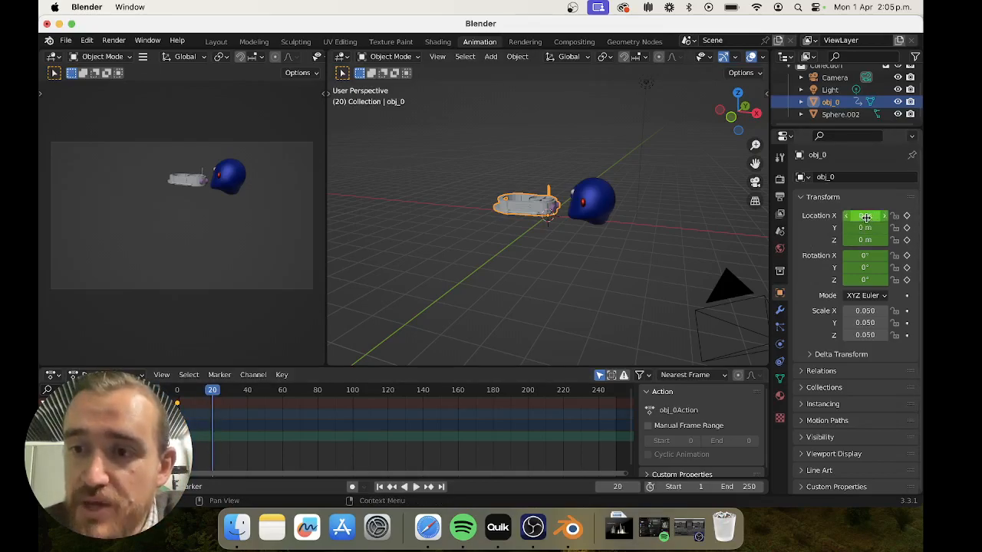
Step: At frame 20, place the Spacegoose at about 0.62, -6.04, -1.08 m, rotate it to 3.8°, 1.6°, 151°, and keyframe its location and rotation
{"action": "left_click_drag", "start_coordinate": [865, 215], "coordinate": [841, 215]}
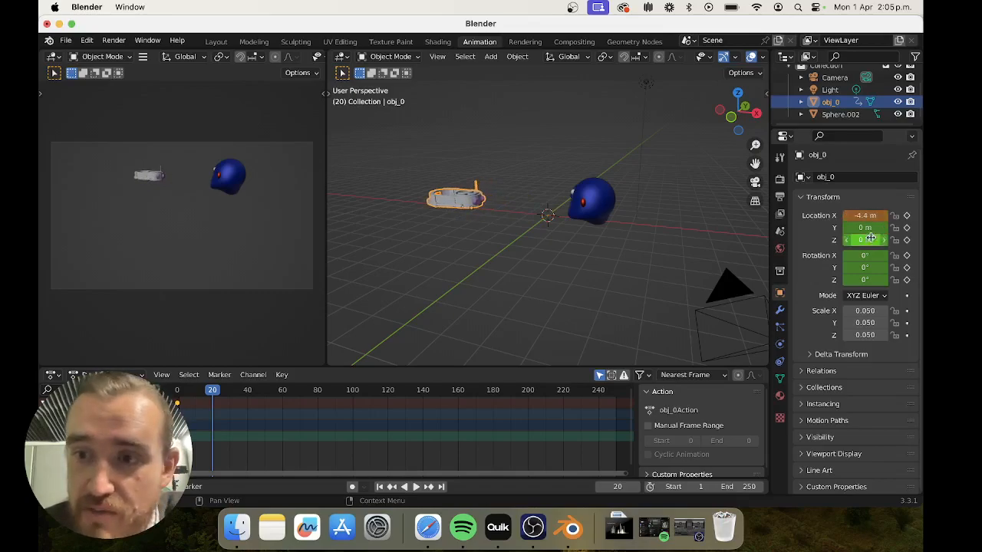
{"action": "left_click_drag", "start_coordinate": [864, 255], "coordinate": [871, 255]}
{"action": "mouse_move", "coordinate": [864, 311]}
{"action": "left_mouse_down"}
{"action": "mouse_move", "coordinate": [898, 310]}
{"action": "mouse_move", "coordinate": [862, 310]}
{"action": "left_mouse_up"}
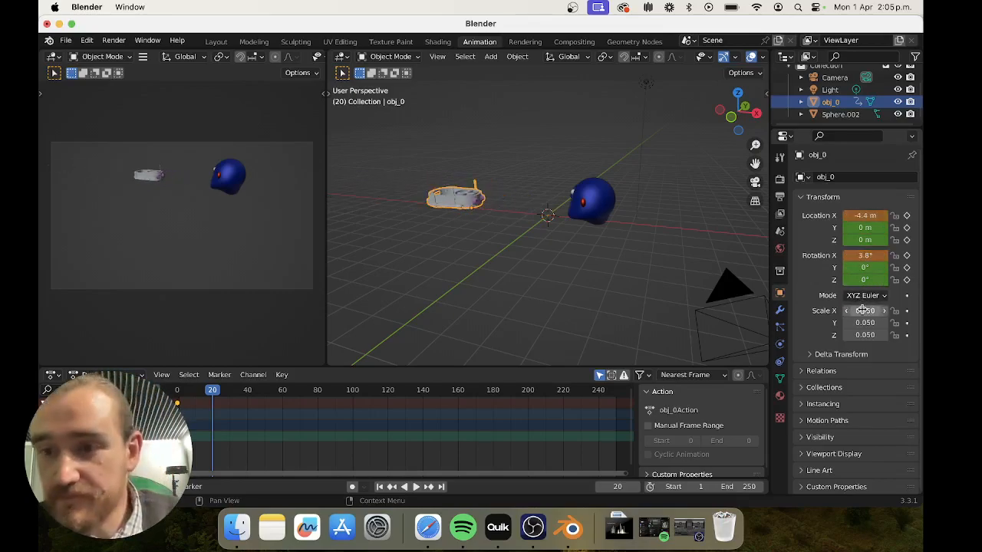
{"action": "left_click", "coordinate": [863, 270]}
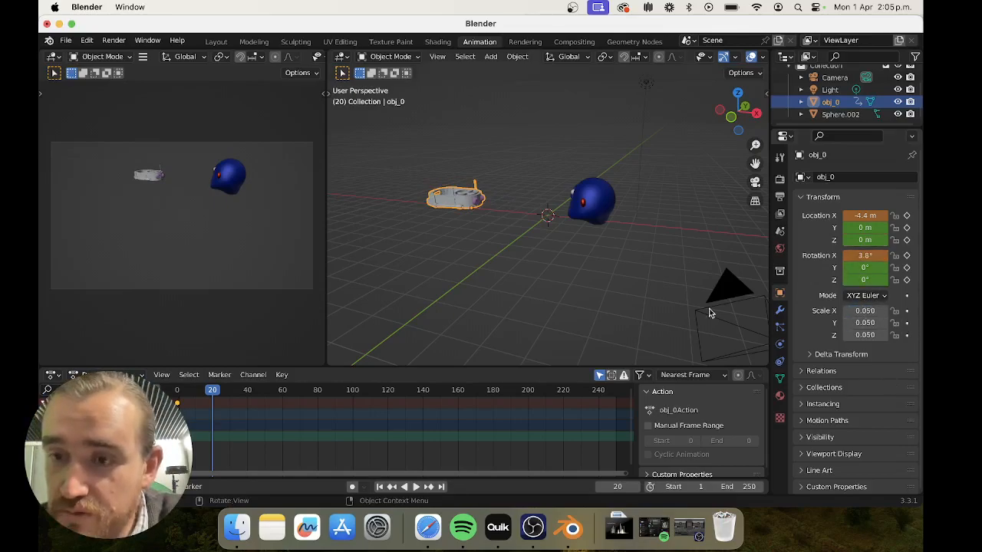
{"action": "left_click_drag", "start_coordinate": [864, 268], "coordinate": [921, 277]}
{"action": "left_click_drag", "start_coordinate": [865, 228], "coordinate": [875, 280]}
{"action": "left_click_drag", "start_coordinate": [865, 227], "coordinate": [841, 228]}
{"action": "mouse_move", "coordinate": [863, 267]}
{"action": "left_mouse_down"}
{"action": "mouse_move", "coordinate": [894, 267]}
{"action": "mouse_move", "coordinate": [847, 267]}
{"action": "left_mouse_up"}
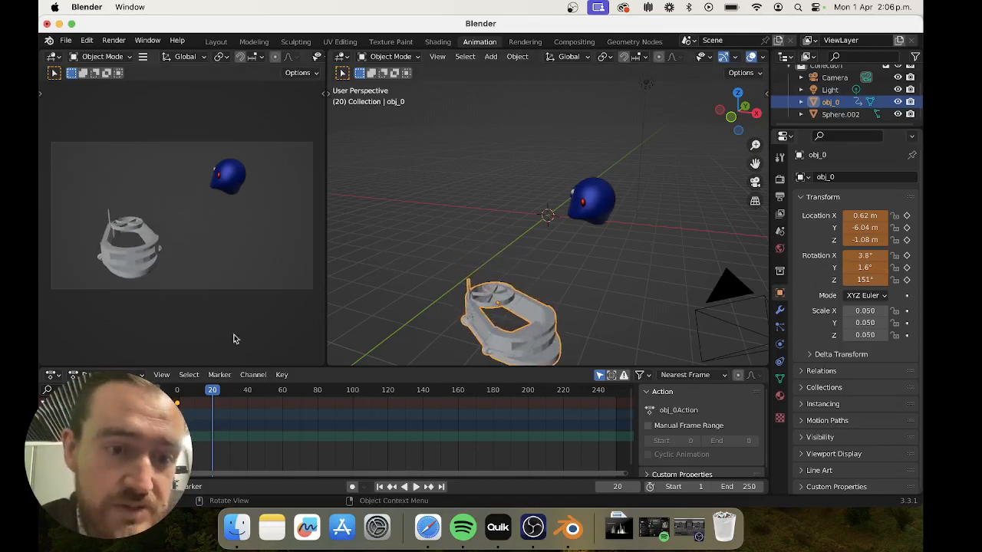
{"action": "left_click", "coordinate": [907, 280]}
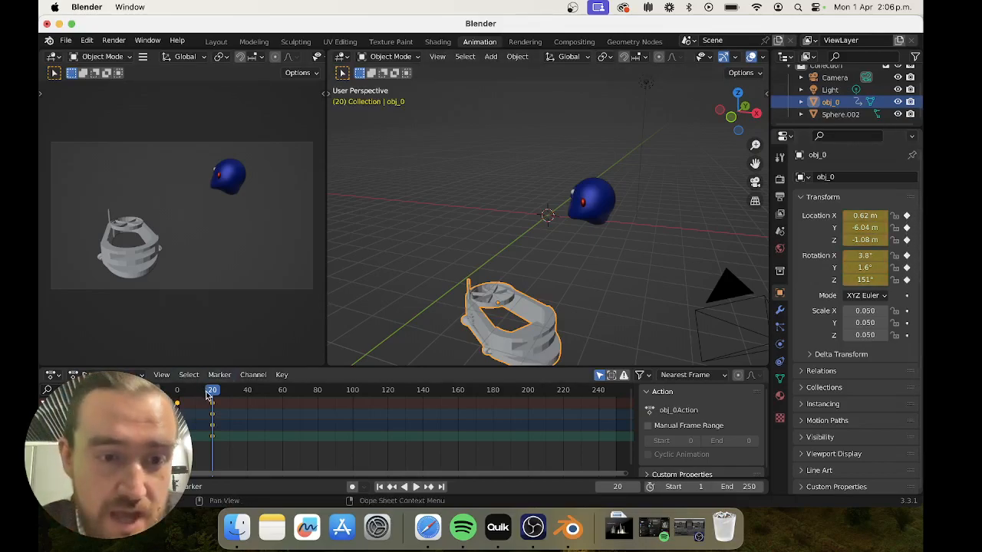
Step: Play the Spacegoose animation from frame 0 and replay it to check the movement between the two keyframes
{"action": "key", "text": "Down"}
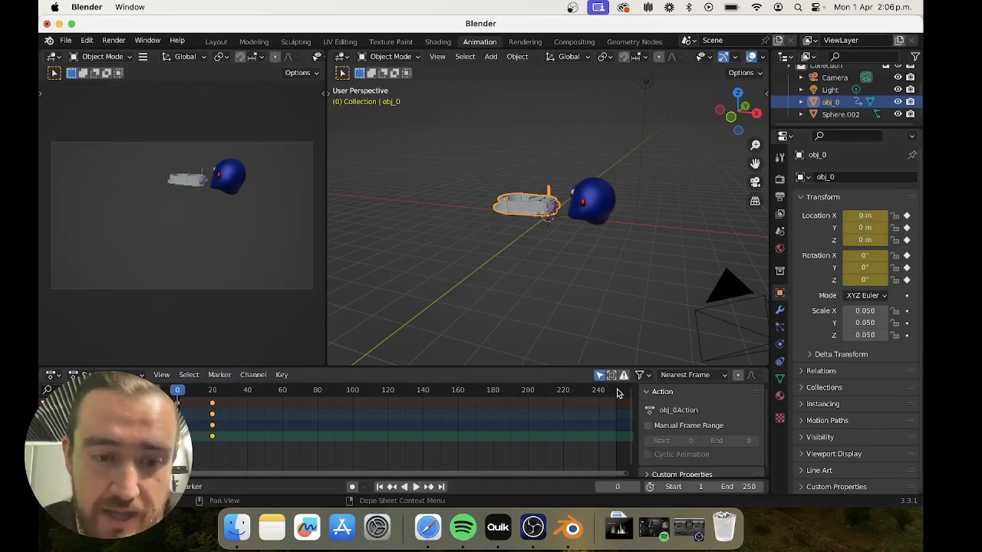
{"action": "key", "text": "space"}
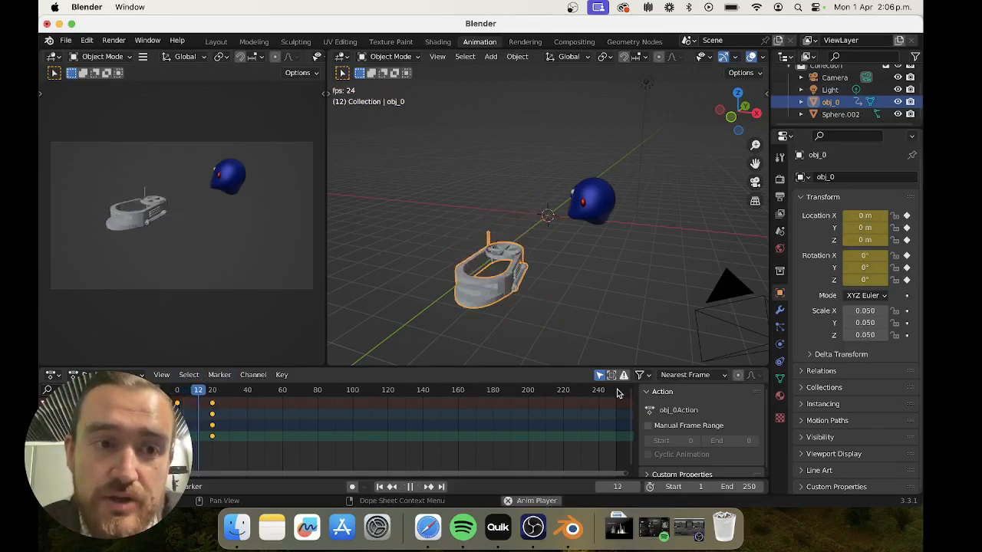
{"action": "key", "text": "space"}
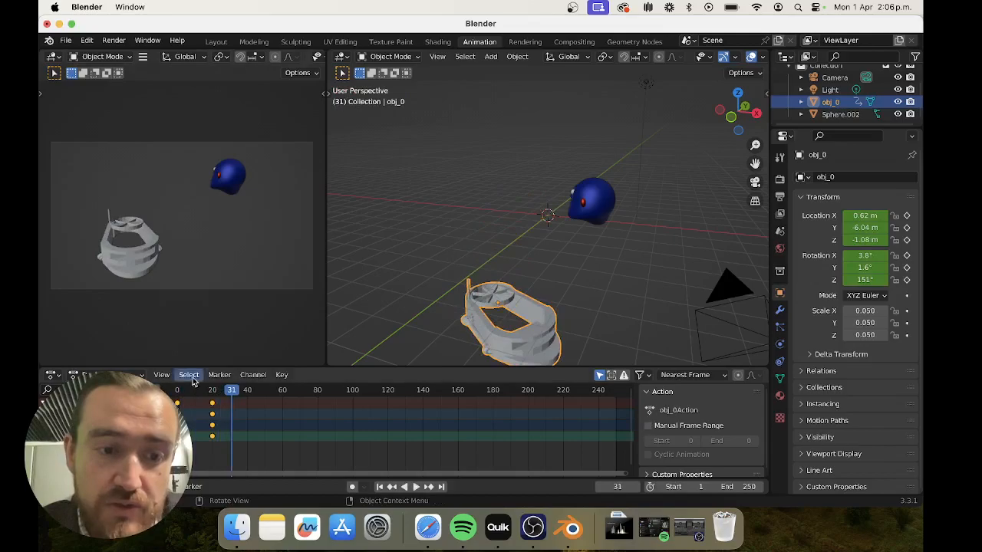
{"action": "left_click", "coordinate": [177, 393]}
{"action": "key", "text": "space"}
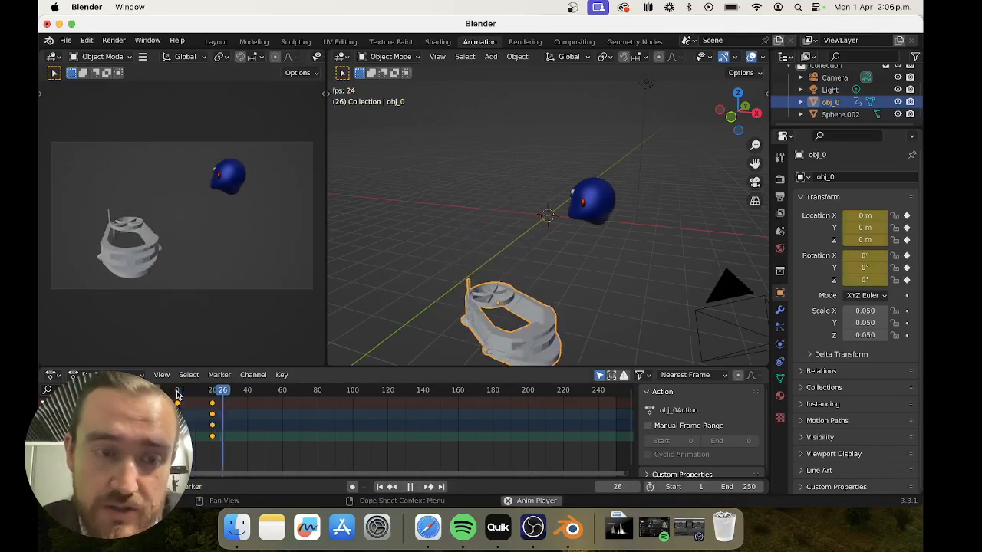
{"action": "key", "text": "space"}
{"action": "key", "text": "space"}
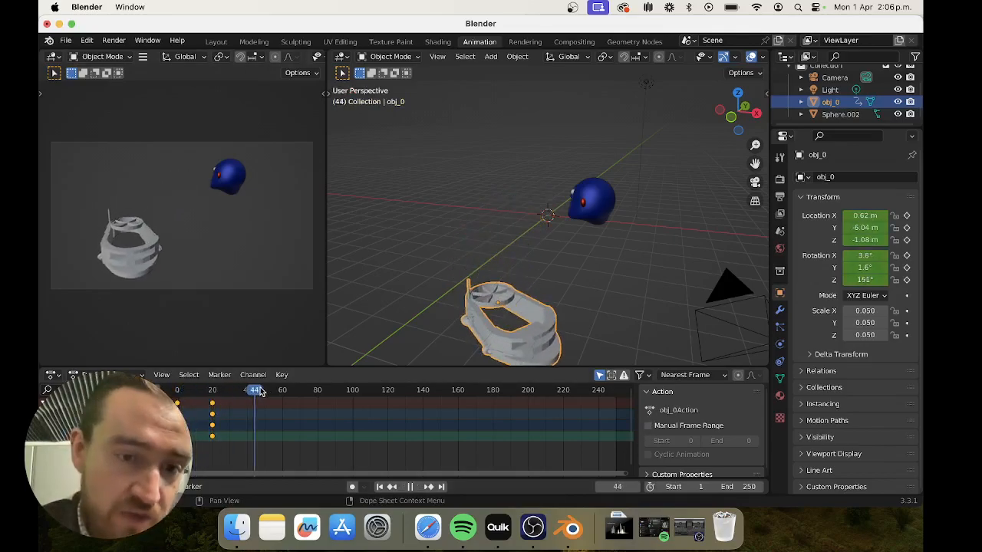
Step: At frame 60, move the Spacegoose to about 4.52 m X and -6.94 m Y, rotate it to 24.8° Y and 188° Z, and keyframe location and rotation
{"action": "left_click", "coordinate": [250, 392]}
{"action": "left_click_drag", "start_coordinate": [250, 393], "coordinate": [283, 393]}
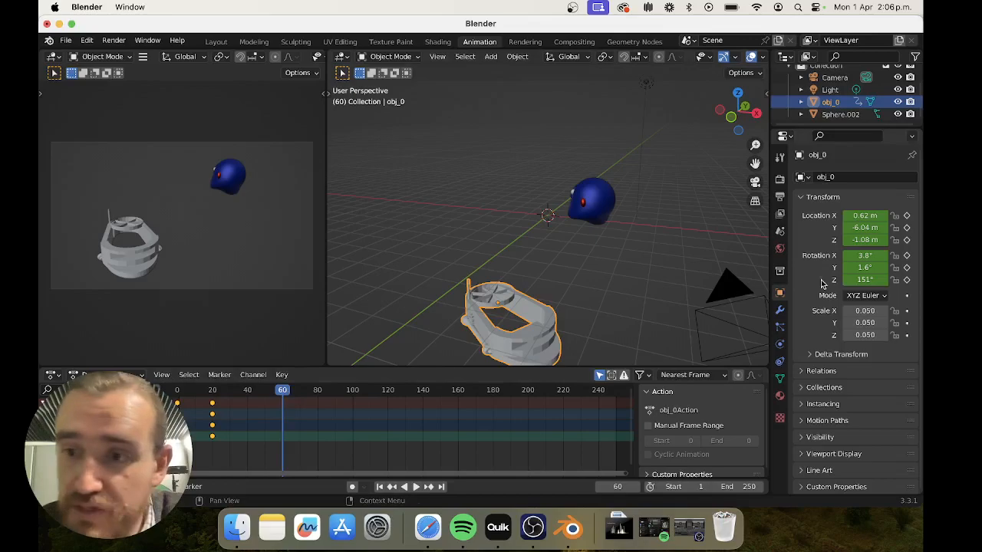
{"action": "left_click_drag", "start_coordinate": [865, 217], "coordinate": [914, 216]}
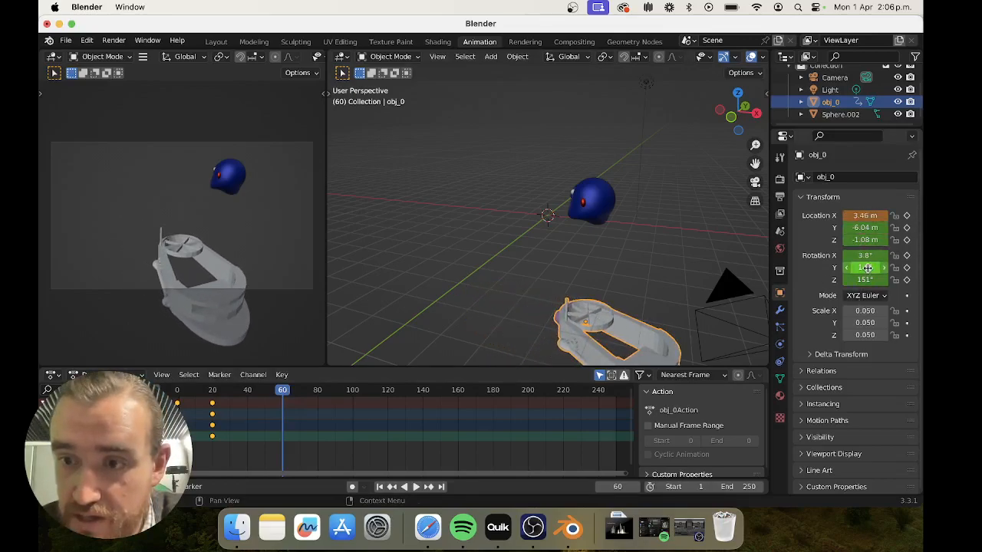
{"action": "mouse_move", "coordinate": [865, 267]}
{"action": "left_mouse_down"}
{"action": "mouse_move", "coordinate": [890, 267]}
{"action": "mouse_move", "coordinate": [875, 280]}
{"action": "mouse_move", "coordinate": [889, 279]}
{"action": "mouse_move", "coordinate": [866, 282]}
{"action": "mouse_move", "coordinate": [871, 255]}
{"action": "mouse_move", "coordinate": [860, 264]}
{"action": "mouse_move", "coordinate": [874, 267]}
{"action": "mouse_move", "coordinate": [867, 279]}
{"action": "left_mouse_up"}
{"action": "left_click_drag", "start_coordinate": [864, 227], "coordinate": [915, 246]}
{"action": "left_click", "coordinate": [907, 217]}
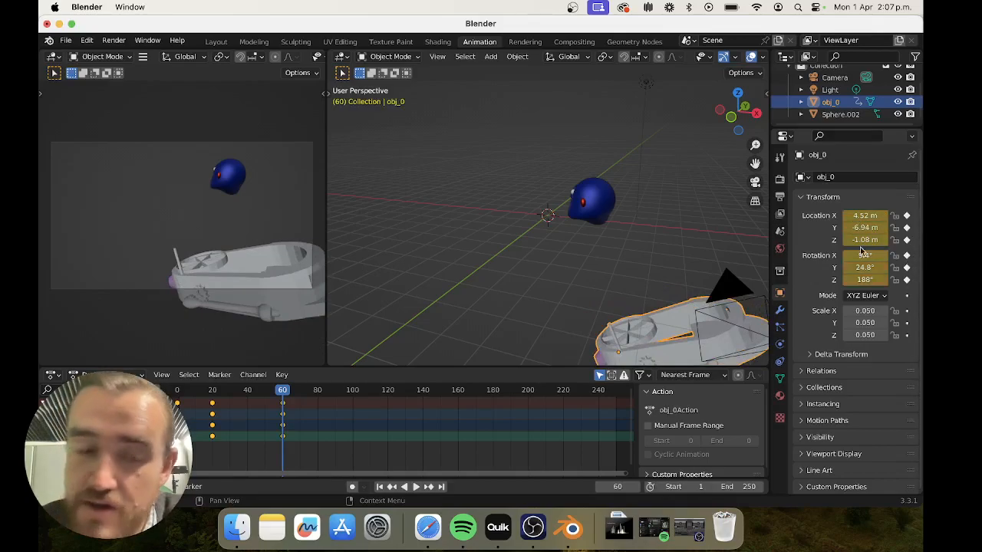
Step: Play back the extended Spacegoose animation and return to frame 0
{"action": "key", "text": "shift+ctrl+space"}
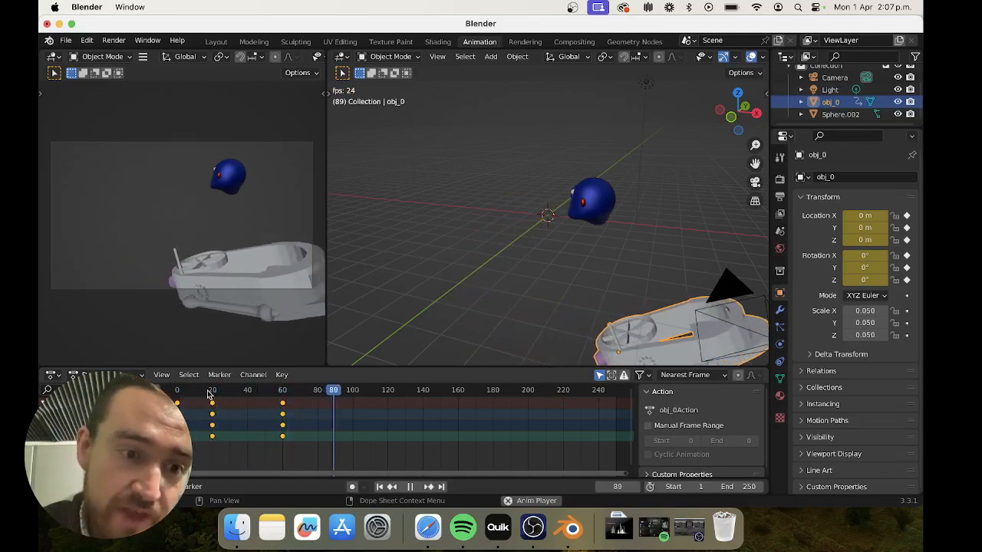
{"action": "left_click", "coordinate": [178, 392]}
{"action": "left_click", "coordinate": [178, 393]}
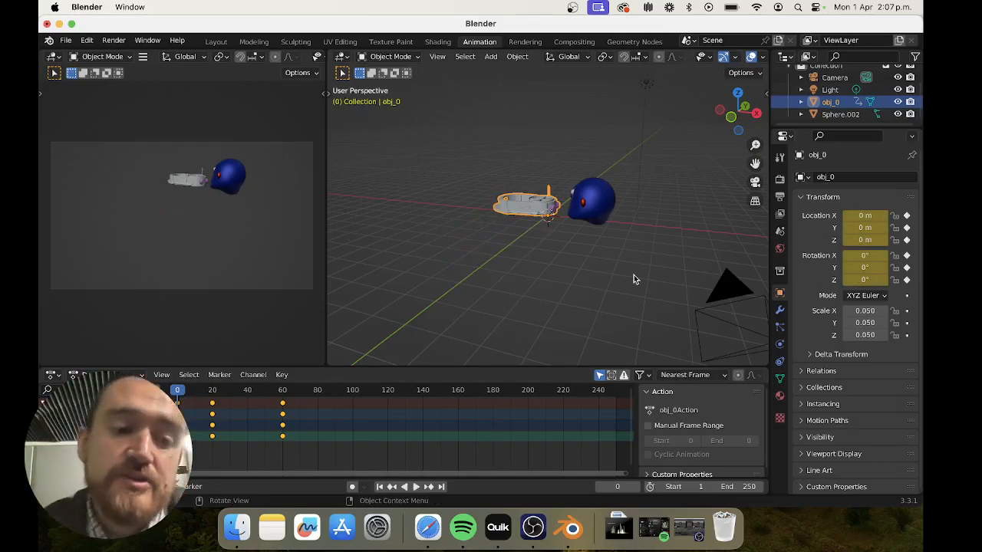
Step: Keyframe the ColorCreature head's location and rotation on all axes at frame 0
{"action": "left_click", "coordinate": [842, 115]}
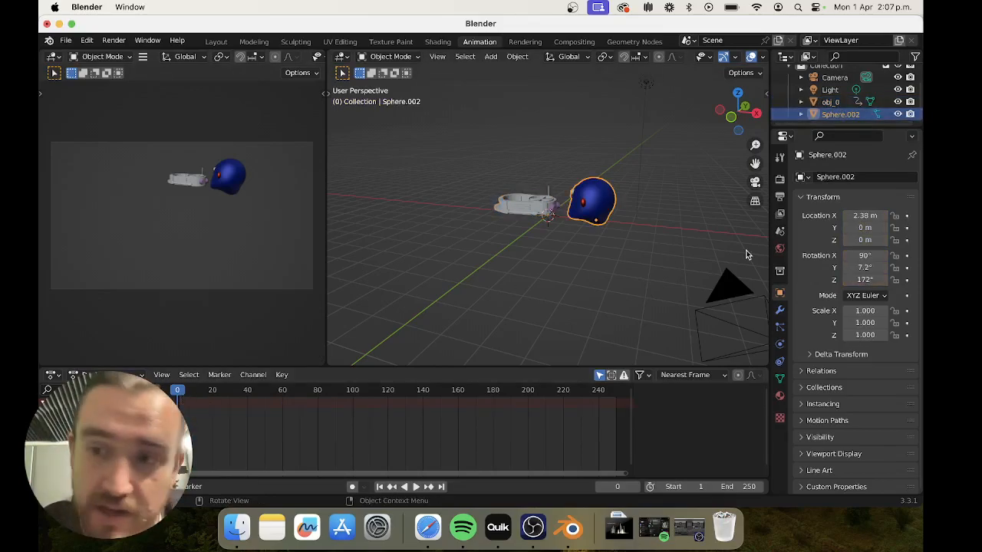
{"action": "left_click", "coordinate": [907, 216]}
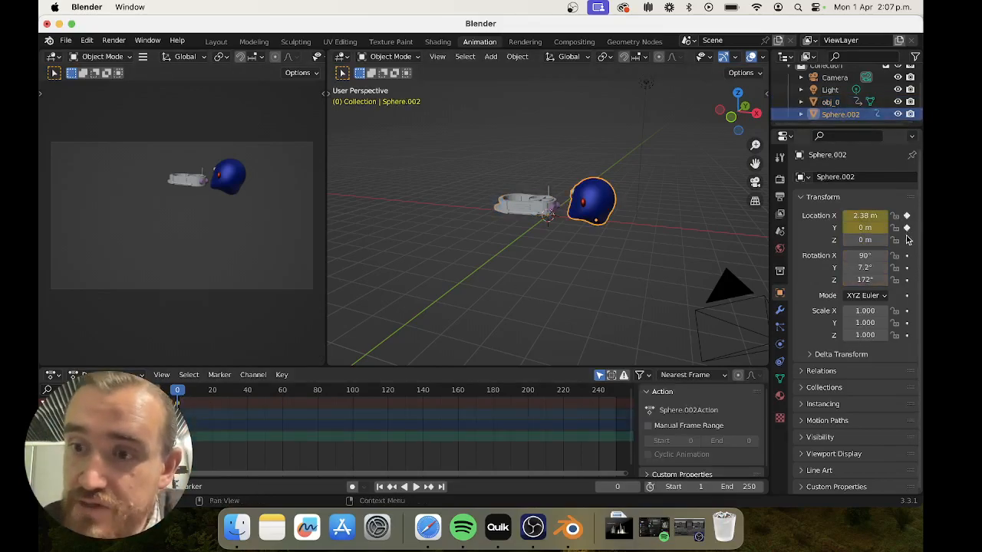
{"action": "left_click", "coordinate": [907, 240]}
{"action": "left_click", "coordinate": [907, 268]}
{"action": "left_click", "coordinate": [907, 280]}
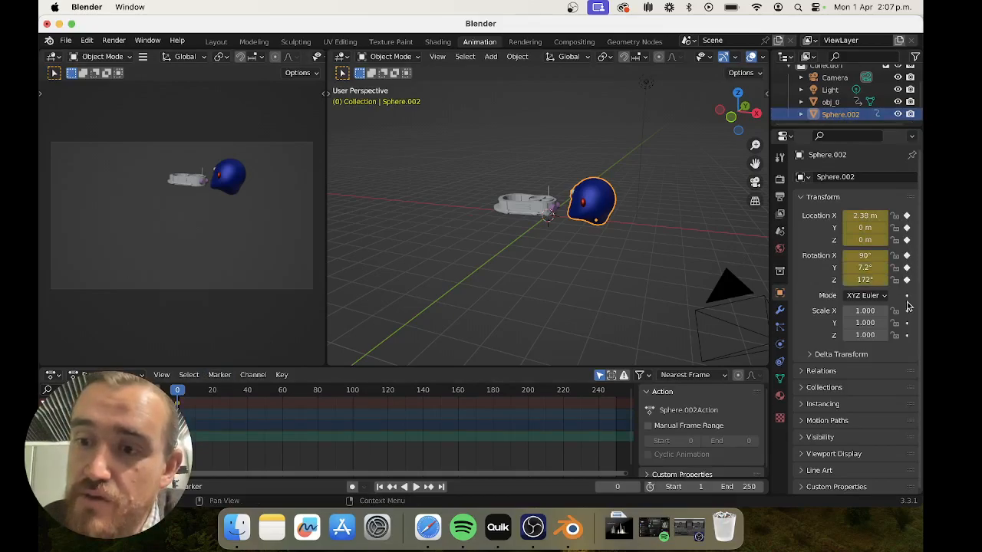
Step: At frame 21, move the ColorCreature head to about -2.42, -5.54, 0.5 m and rotate it to about 15.6° on Y and 280° on Z
{"action": "left_click_drag", "start_coordinate": [177, 395], "coordinate": [214, 393]}
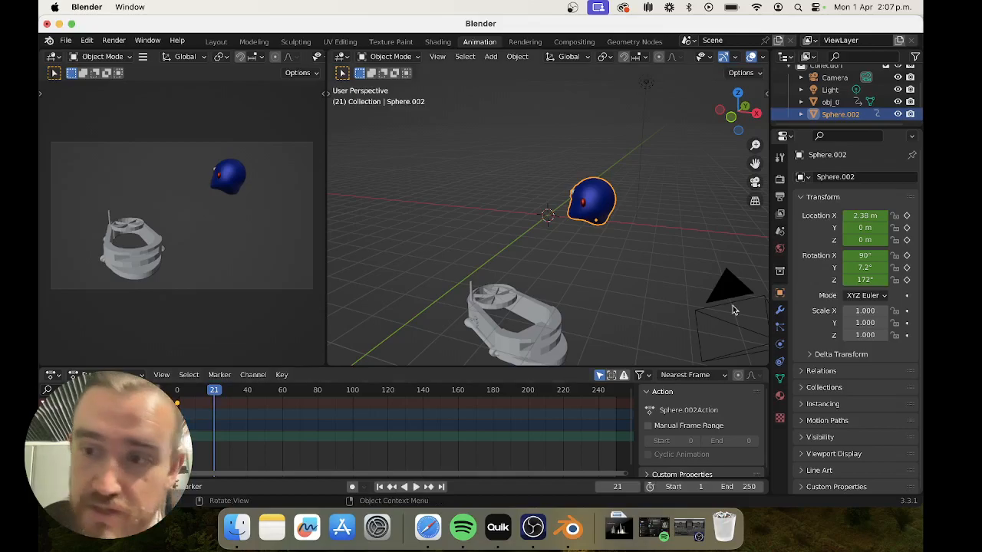
{"action": "left_click_drag", "start_coordinate": [861, 220], "coordinate": [860, 267]}
{"action": "mouse_move", "coordinate": [862, 229]}
{"action": "left_mouse_down"}
{"action": "mouse_move", "coordinate": [851, 230]}
{"action": "mouse_move", "coordinate": [866, 236]}
{"action": "mouse_move", "coordinate": [853, 240]}
{"action": "mouse_move", "coordinate": [897, 240]}
{"action": "mouse_move", "coordinate": [864, 267]}
{"action": "mouse_move", "coordinate": [879, 240]}
{"action": "mouse_move", "coordinate": [866, 240]}
{"action": "left_mouse_up"}
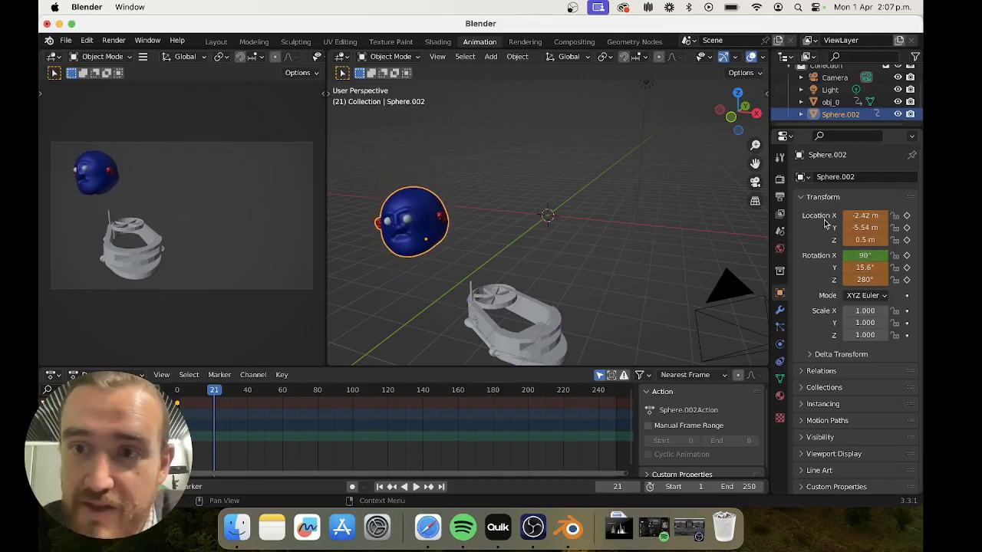
Step: Rotate the head to about 96.4°, 21°, 339° and move it beside the Spacegoose at about -1.5, -6.88, -0.98 m
{"action": "left_click_drag", "start_coordinate": [735, 121], "coordinate": [784, 115]}
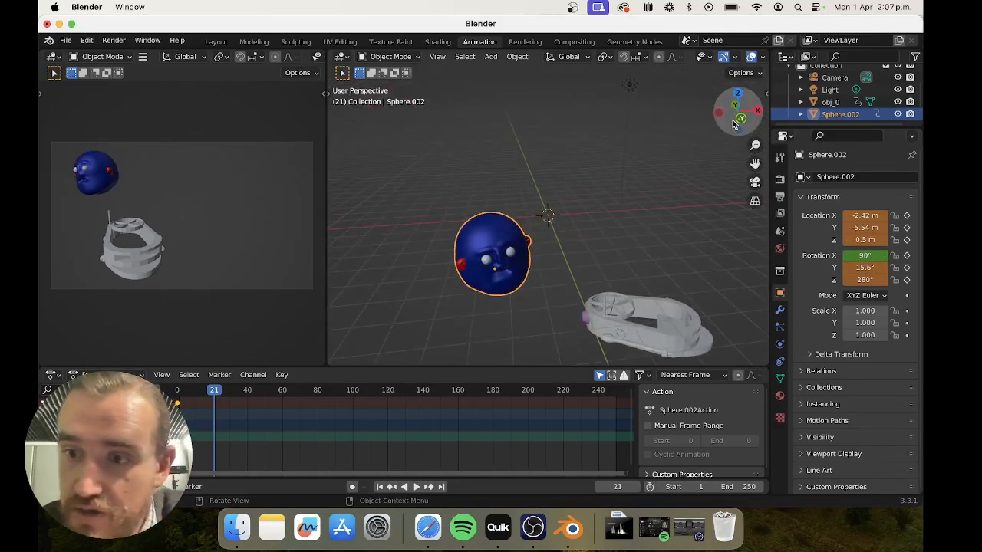
{"action": "left_click_drag", "start_coordinate": [867, 267], "coordinate": [838, 279]}
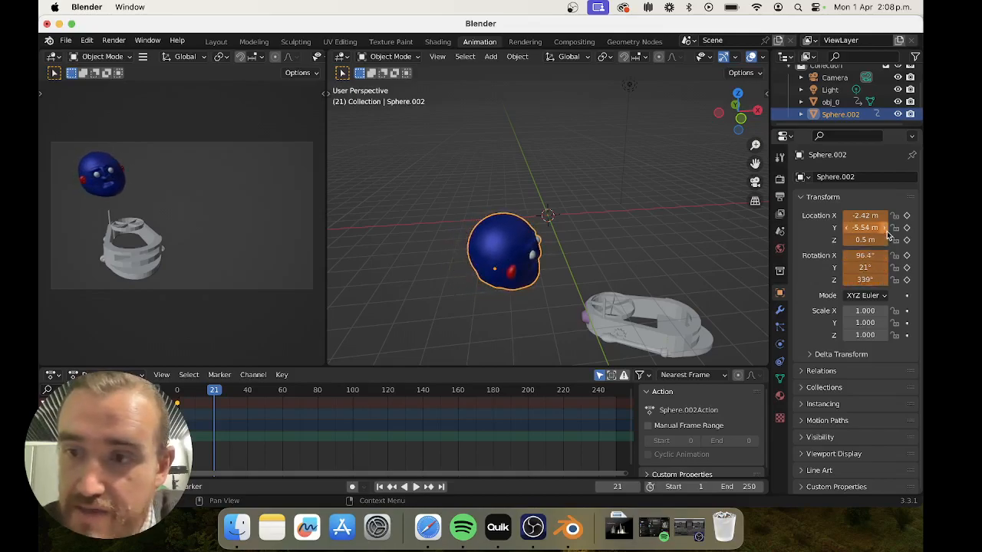
{"action": "mouse_move", "coordinate": [866, 227]}
{"action": "left_mouse_down"}
{"action": "mouse_move", "coordinate": [854, 228]}
{"action": "mouse_move", "coordinate": [876, 216]}
{"action": "mouse_move", "coordinate": [865, 215]}
{"action": "left_mouse_up"}
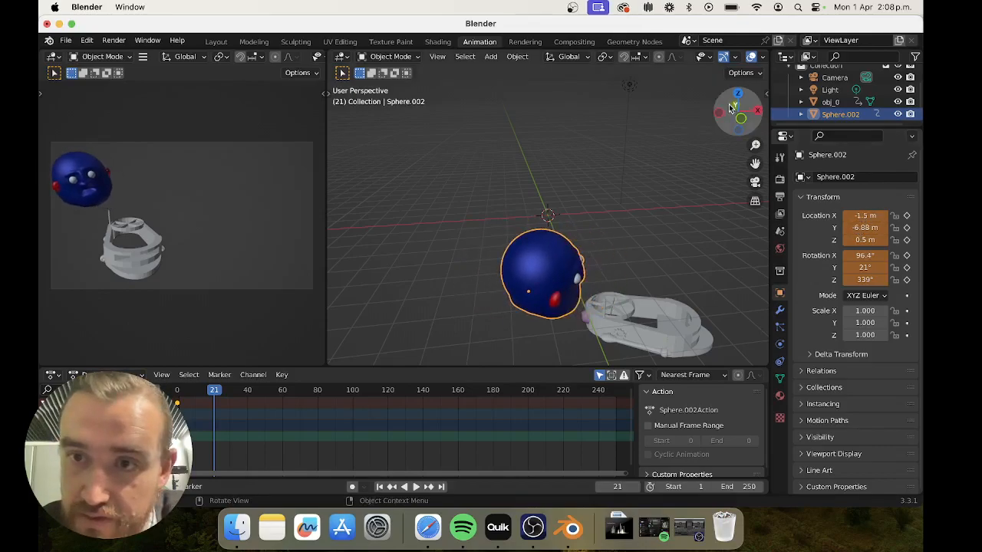
{"action": "left_click_drag", "start_coordinate": [741, 119], "coordinate": [725, 129]}
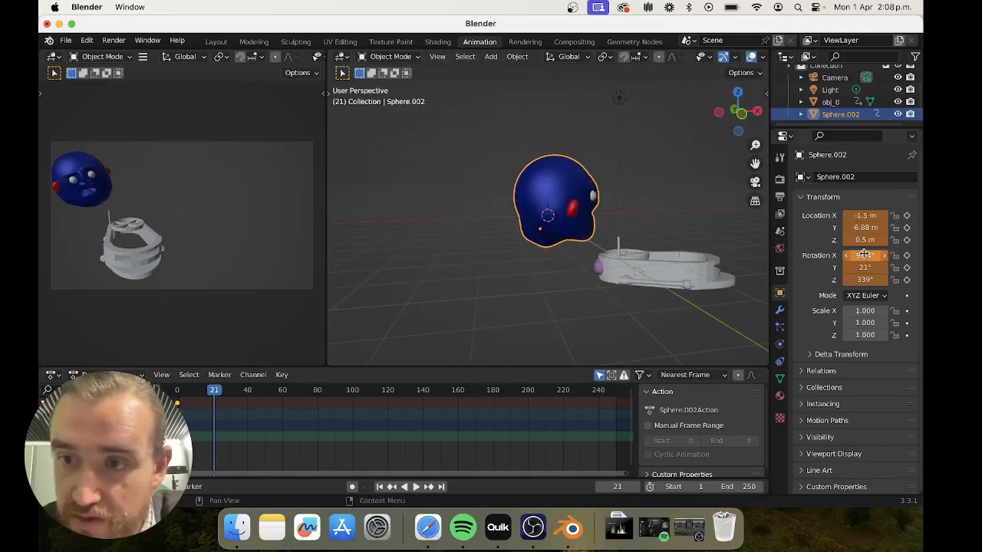
{"action": "left_click_drag", "start_coordinate": [865, 241], "coordinate": [858, 240]}
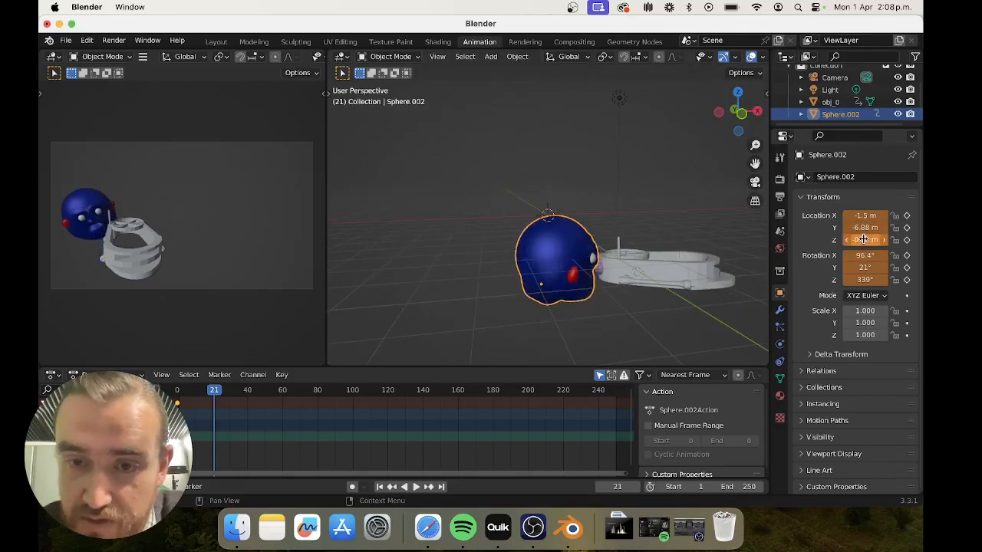
Step: Adjust the head to about -5.42 m and 21.6° on Y, and keyframe its location and rotation on all axes at frame 21
{"action": "scroll", "coordinate": [683, 287], "scroll_direction": "right", "scroll_amount": 10}
{"action": "scroll", "coordinate": [683, 287], "scroll_direction": "up", "scroll_amount": 5}
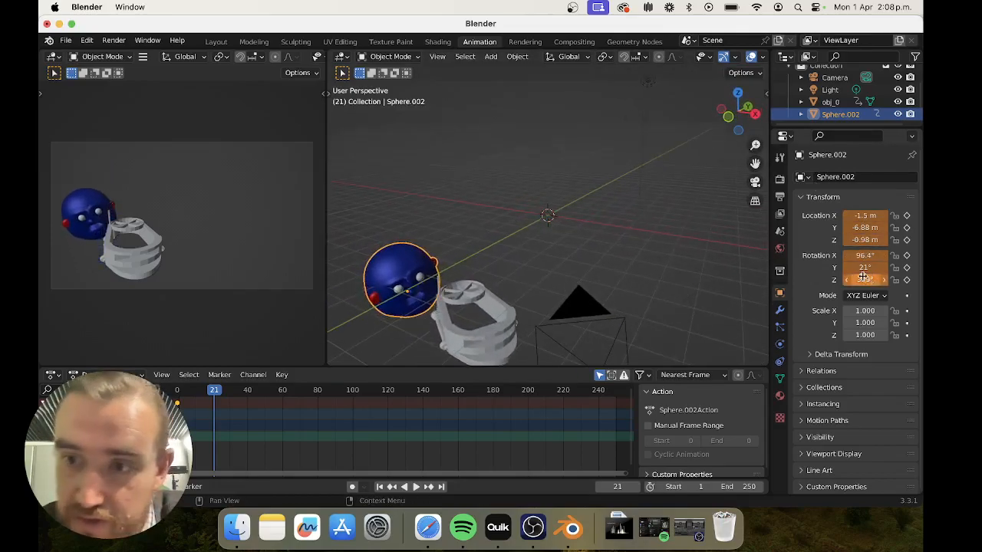
{"action": "left_click_drag", "start_coordinate": [865, 267], "coordinate": [857, 264]}
{"action": "left_click_drag", "start_coordinate": [860, 228], "coordinate": [873, 228]}
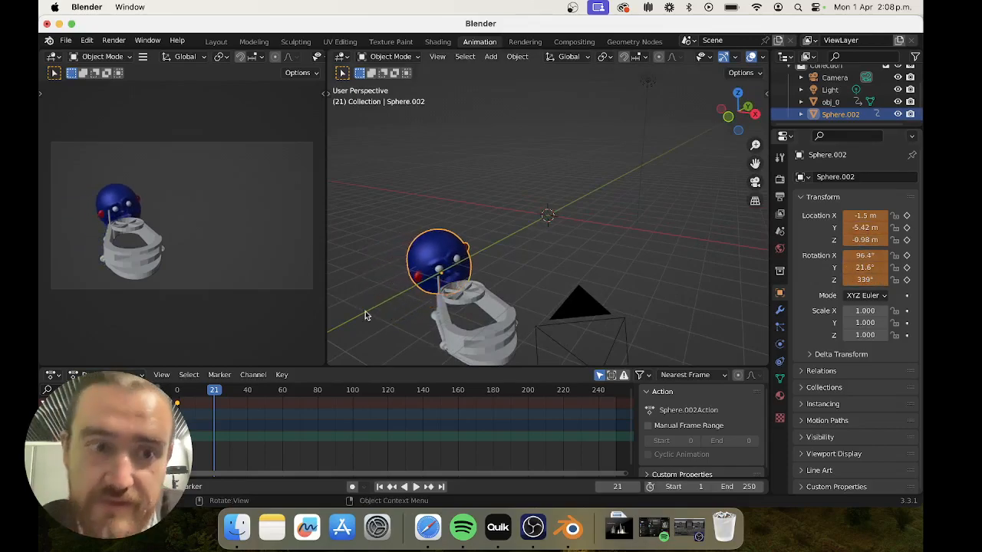
{"action": "left_click", "coordinate": [907, 216]}
{"action": "left_click", "coordinate": [907, 227]}
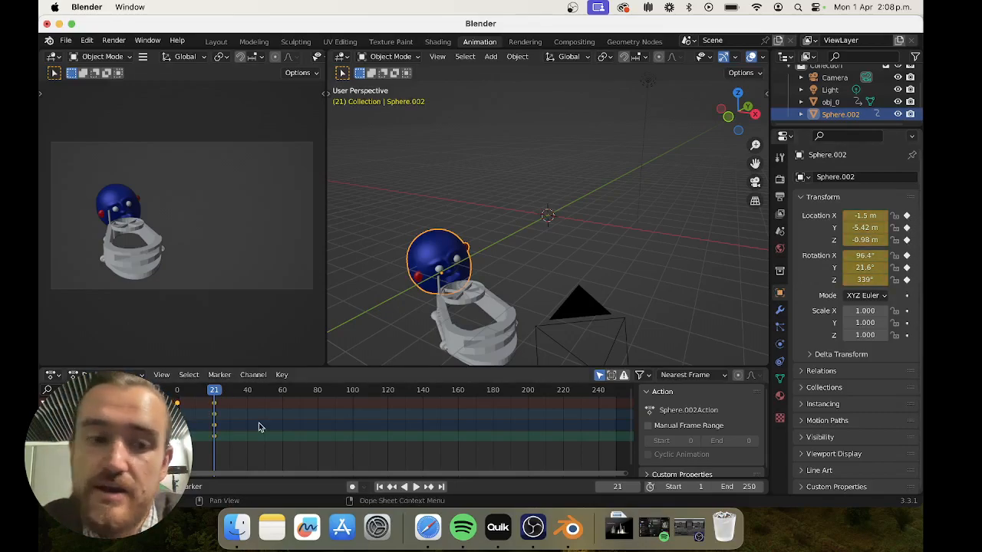
Step: At frame 60, move the head in front of the Spacegoose to about 2.46, -7.84, -1.48 m and rotate it to 17.6° on Y and 374° on Z
{"action": "key", "text": "space"}
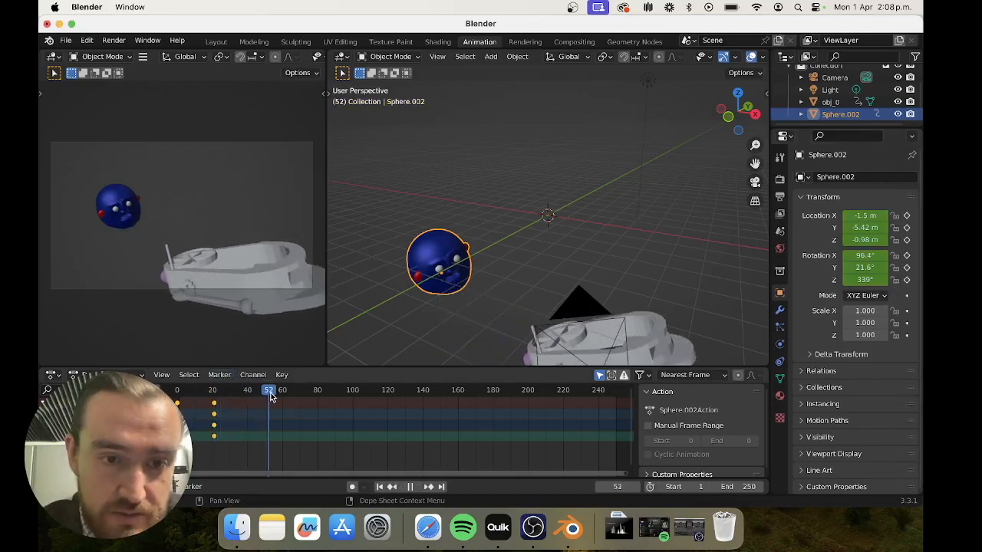
{"action": "left_click_drag", "start_coordinate": [303, 401], "coordinate": [284, 396]}
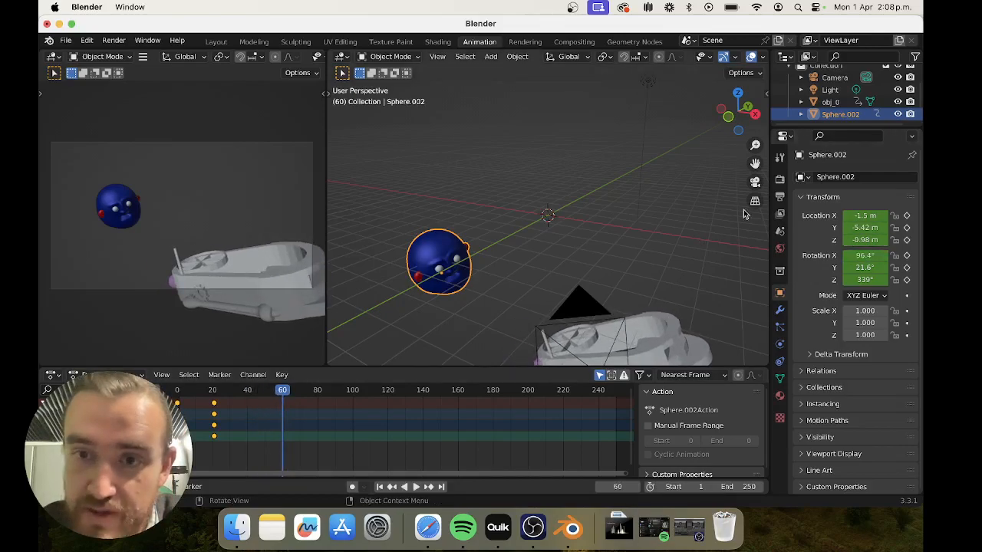
{"action": "left_click_drag", "start_coordinate": [740, 129], "coordinate": [719, 126]}
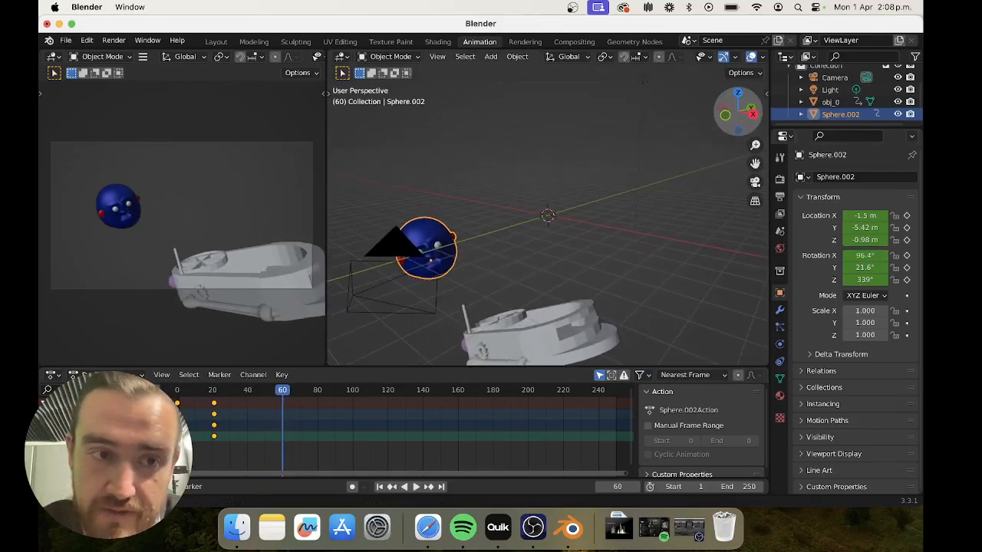
{"action": "left_click_drag", "start_coordinate": [865, 228], "coordinate": [899, 216]}
{"action": "mouse_move", "coordinate": [864, 216]}
{"action": "left_mouse_down"}
{"action": "mouse_move", "coordinate": [814, 216]}
{"action": "mouse_move", "coordinate": [881, 229]}
{"action": "mouse_move", "coordinate": [867, 228]}
{"action": "mouse_move", "coordinate": [878, 238]}
{"action": "mouse_move", "coordinate": [848, 239]}
{"action": "mouse_move", "coordinate": [857, 240]}
{"action": "mouse_move", "coordinate": [859, 266]}
{"action": "mouse_move", "coordinate": [844, 266]}
{"action": "mouse_move", "coordinate": [878, 240]}
{"action": "mouse_move", "coordinate": [849, 228]}
{"action": "mouse_move", "coordinate": [881, 216]}
{"action": "mouse_move", "coordinate": [841, 240]}
{"action": "mouse_move", "coordinate": [864, 229]}
{"action": "mouse_move", "coordinate": [859, 217]}
{"action": "left_mouse_up"}
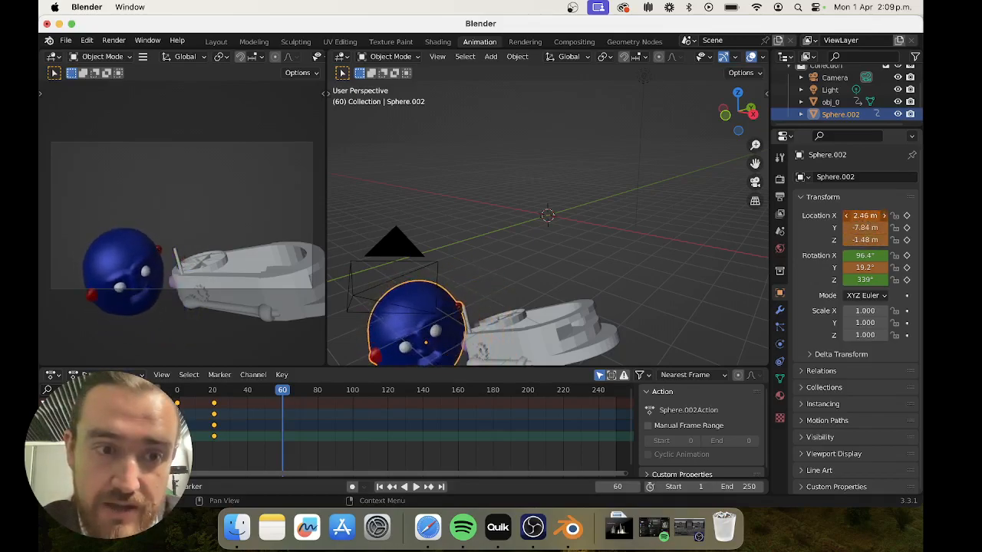
{"action": "left_click_drag", "start_coordinate": [865, 268], "coordinate": [873, 280]}
Step: Keyframe the ColorCreature head's location and rotation on all axes at frame 60
{"action": "left_click", "coordinate": [907, 280]}
{"action": "left_click", "coordinate": [907, 268]}
{"action": "left_click", "coordinate": [907, 240]}
{"action": "left_click", "coordinate": [907, 228]}
{"action": "left_click", "coordinate": [907, 216]}
Step: Play the full animation from frame 0 several times to check how the head and Spacegoose move together
{"action": "left_click_drag", "start_coordinate": [280, 392], "coordinate": [178, 391]}
{"action": "key", "text": "space"}
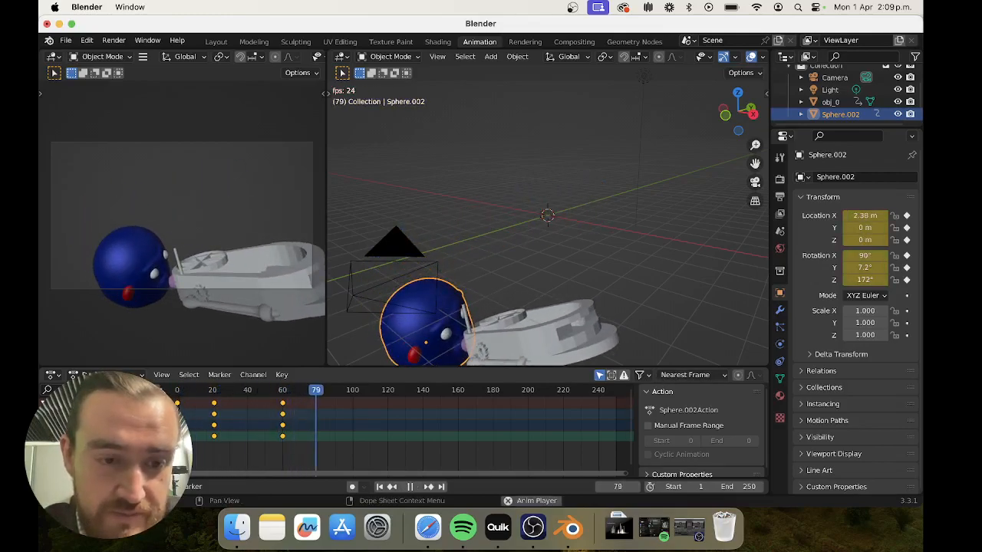
{"action": "left_click", "coordinate": [181, 391]}
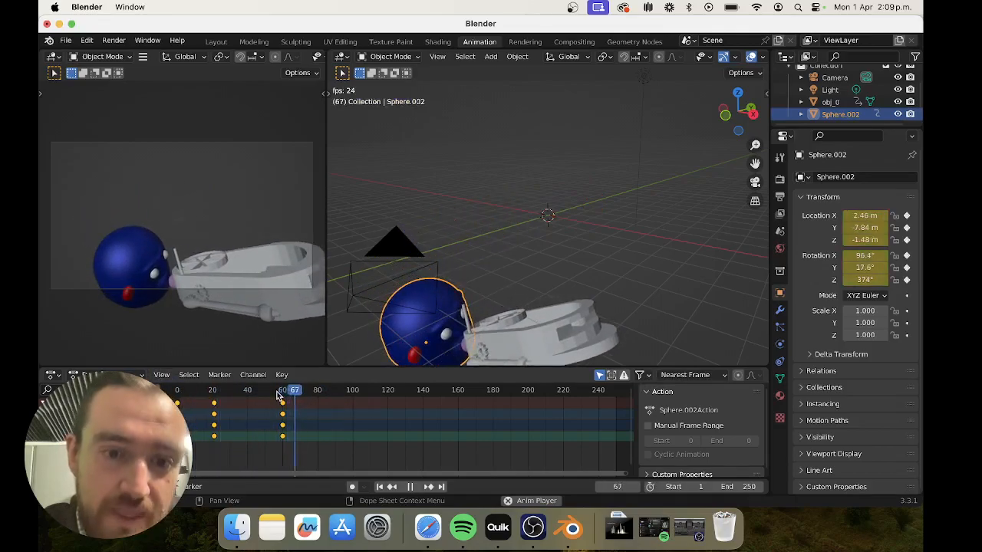
{"action": "key", "text": "space"}
{"action": "left_click", "coordinate": [178, 392]}
{"action": "key", "text": "space"}
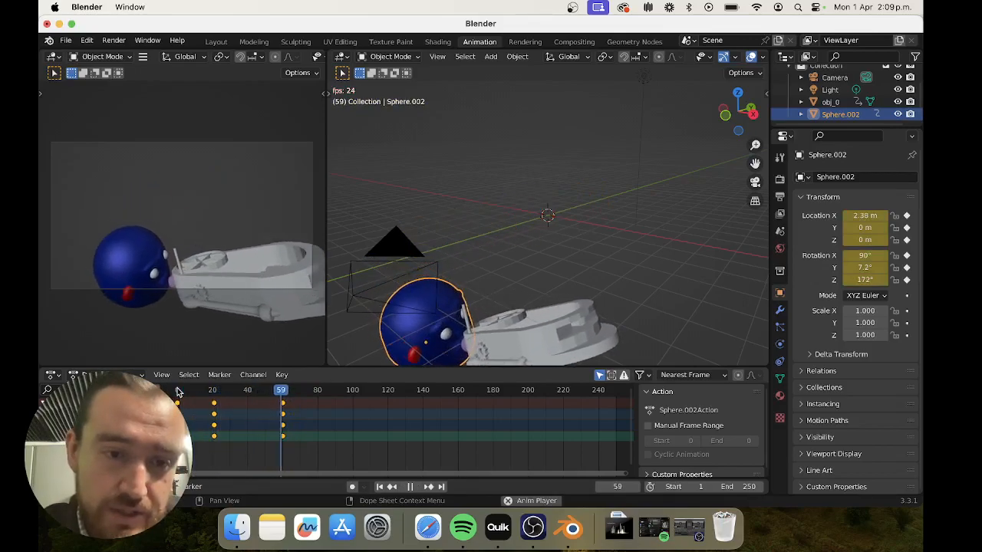
{"action": "key", "text": "space"}
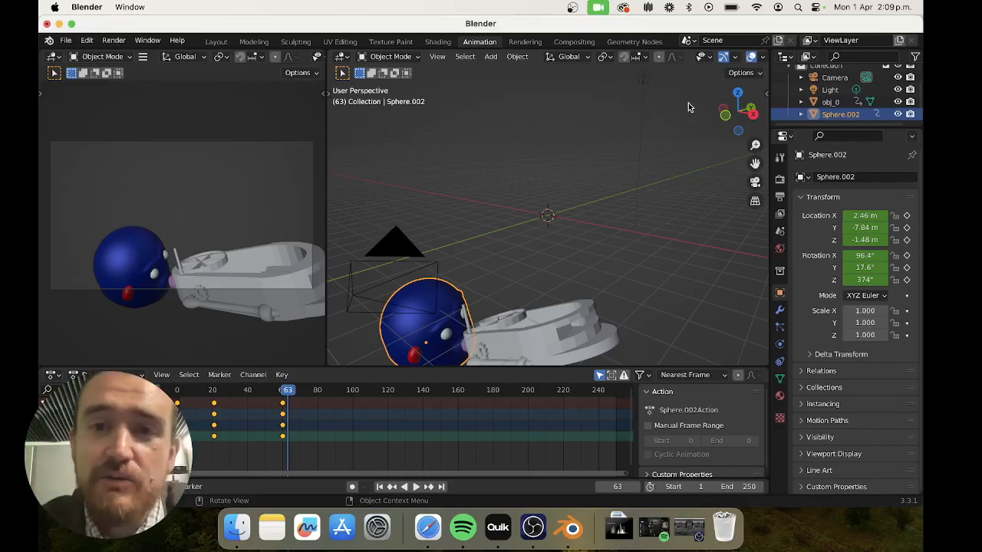
{"action": "left_click", "coordinate": [573, 7]}
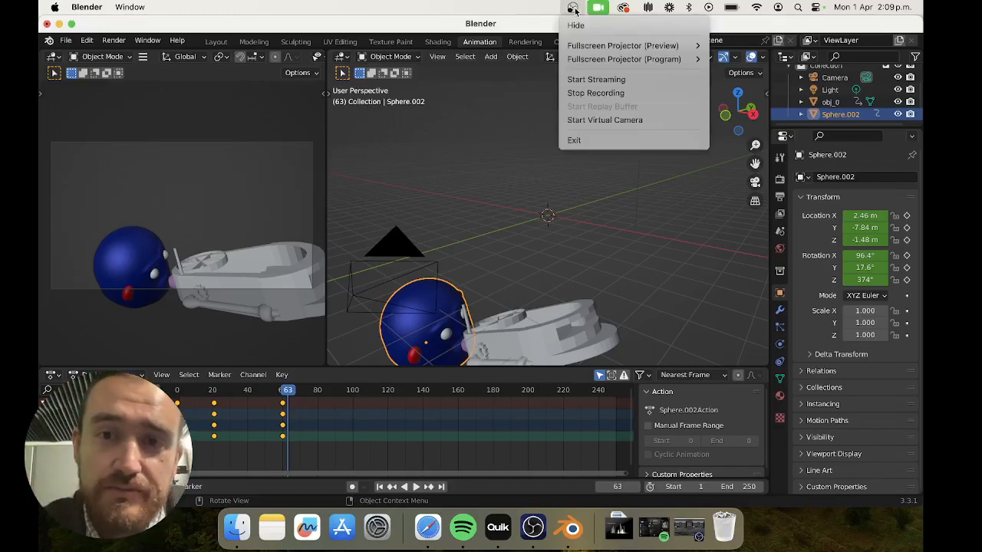